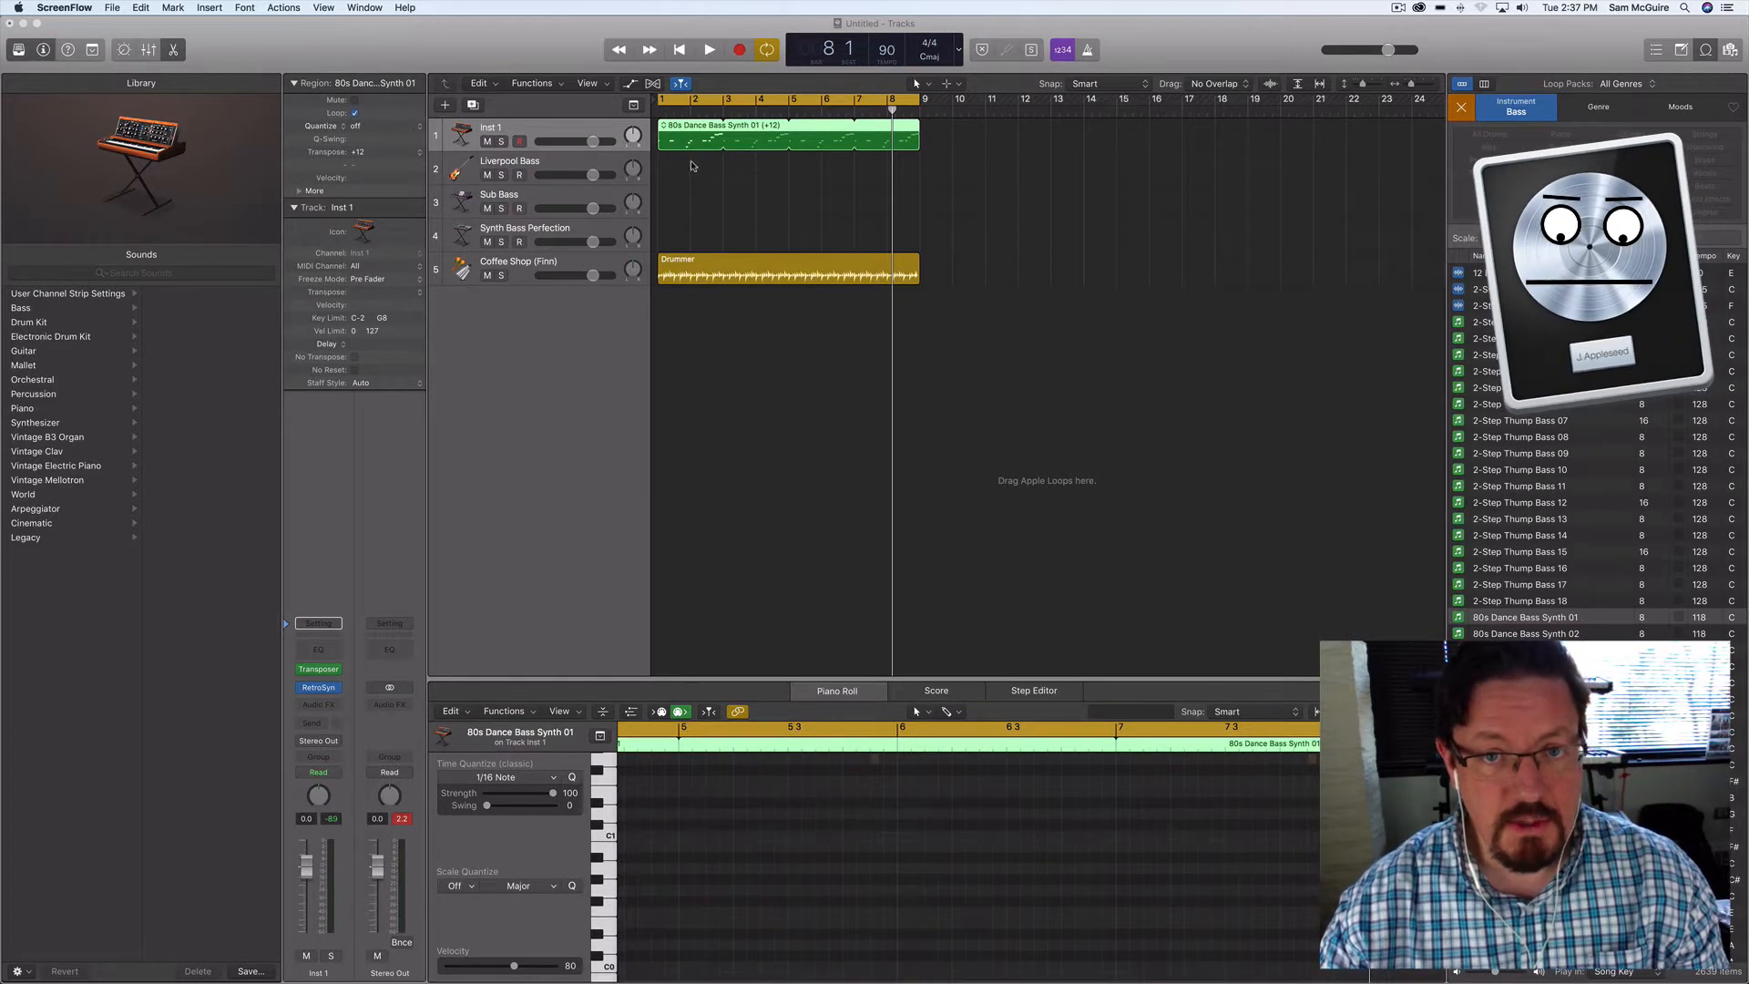
Switch to Logic Pro X and play the 80s Dance Bass Synth 01 loop with the drums, then stop playback
left_click(538, 40)
key("space")
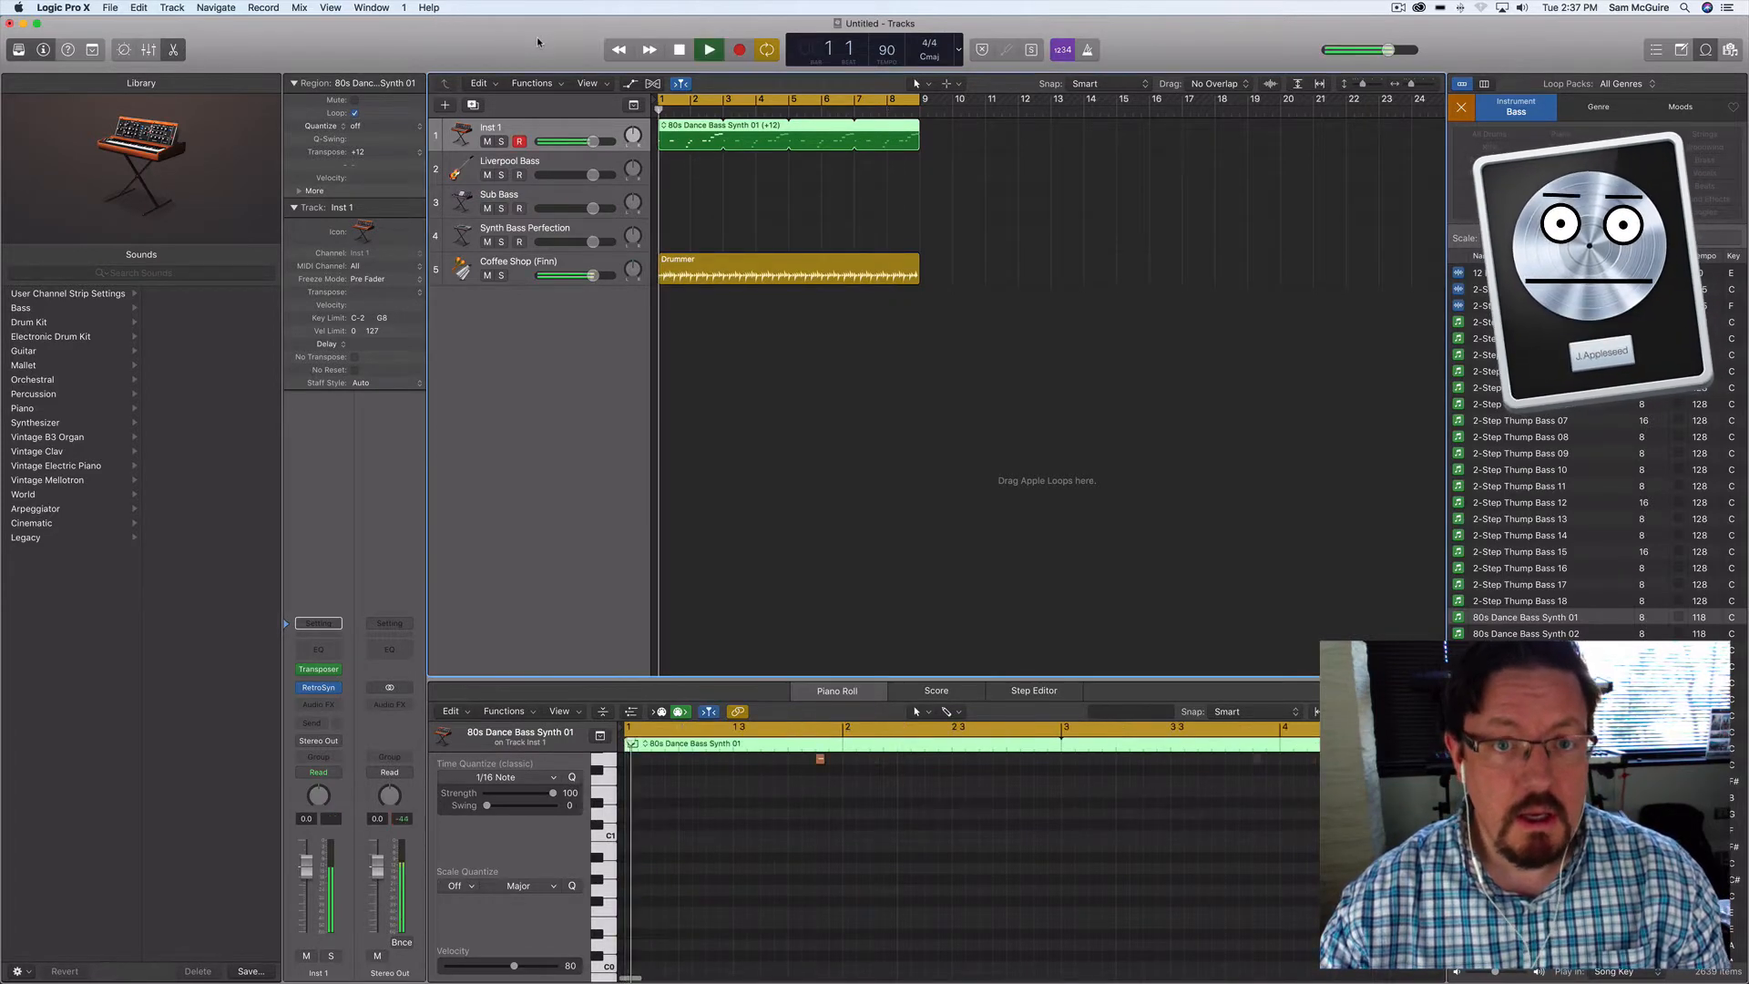
key("space")
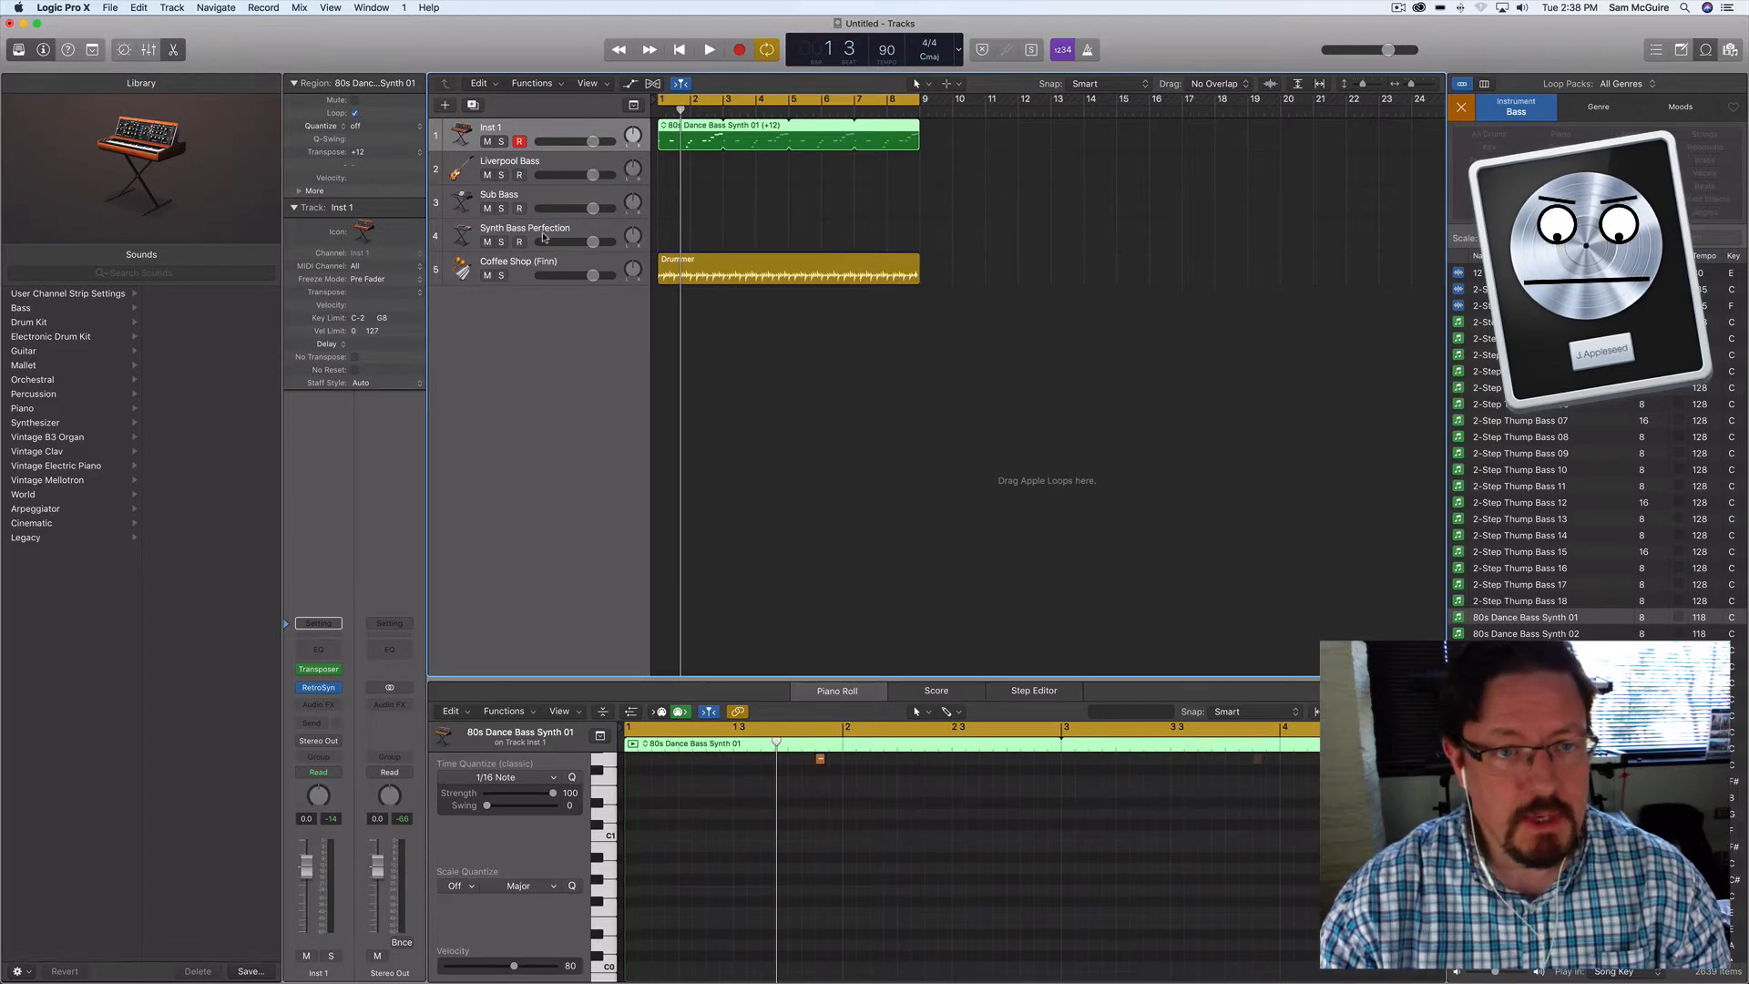
Examine the Sculpture instrument on the Sub Bass track, close it, and select the Synth Bass Perfection track
left_click(528, 196)
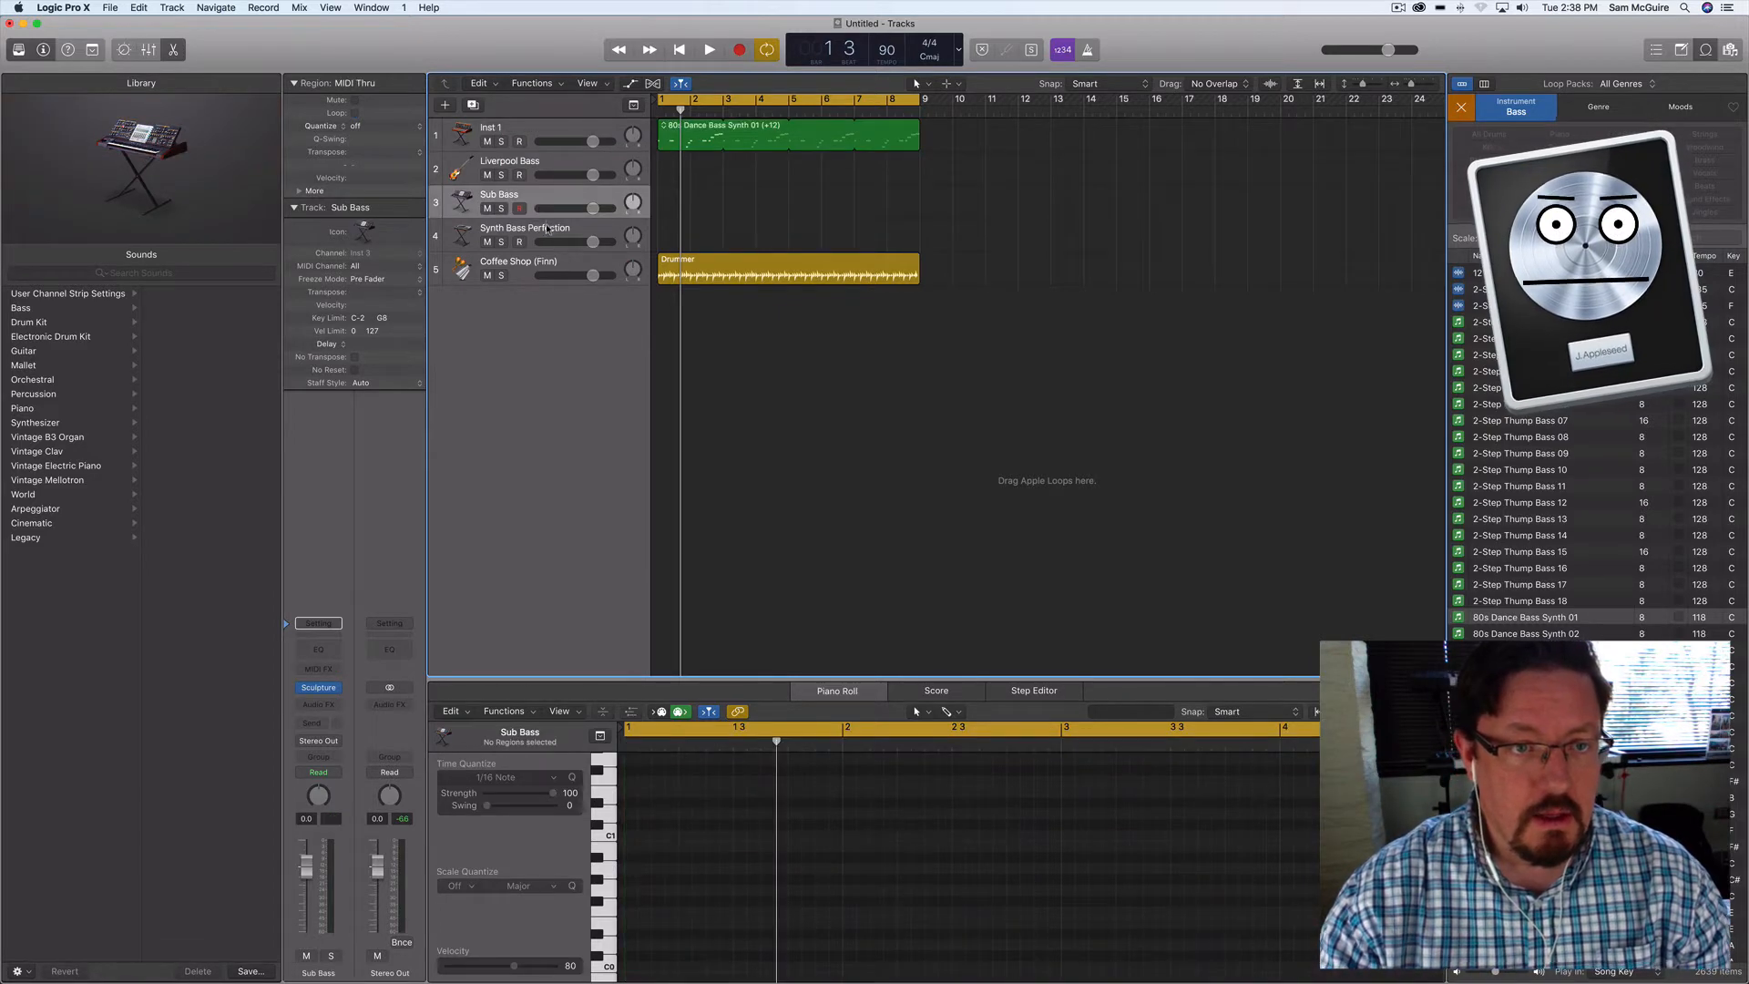
left_click(546, 228)
left_click(539, 202)
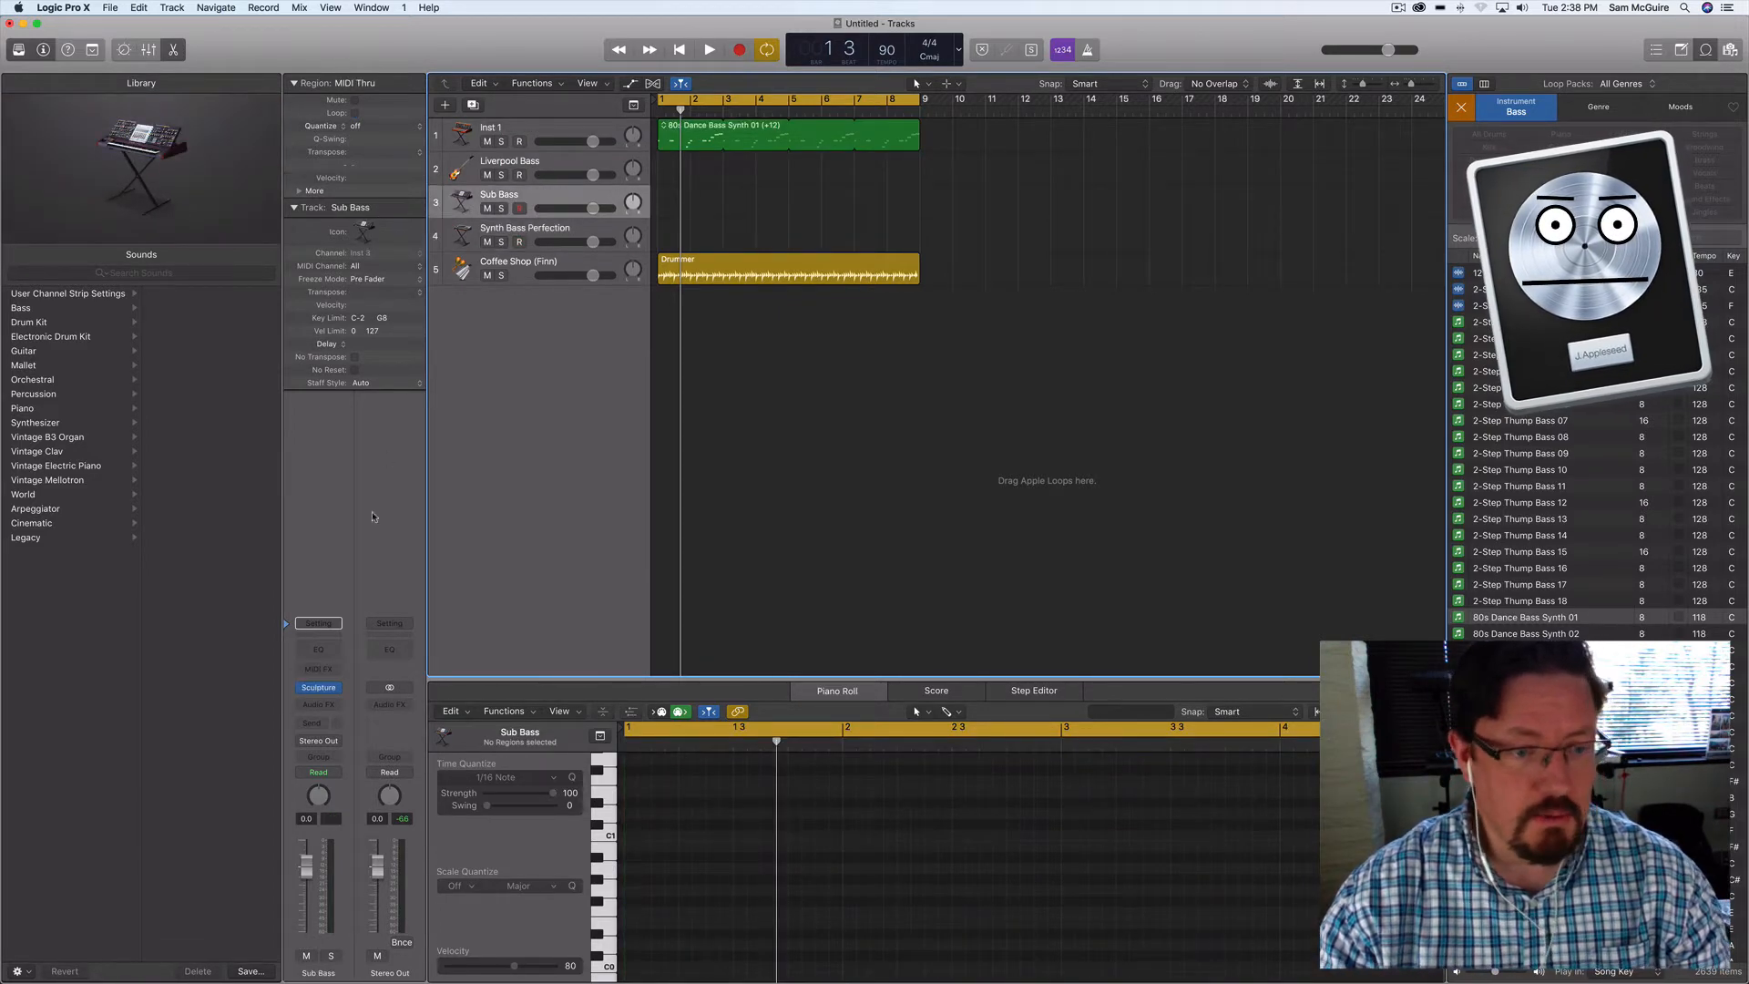
left_click(323, 683)
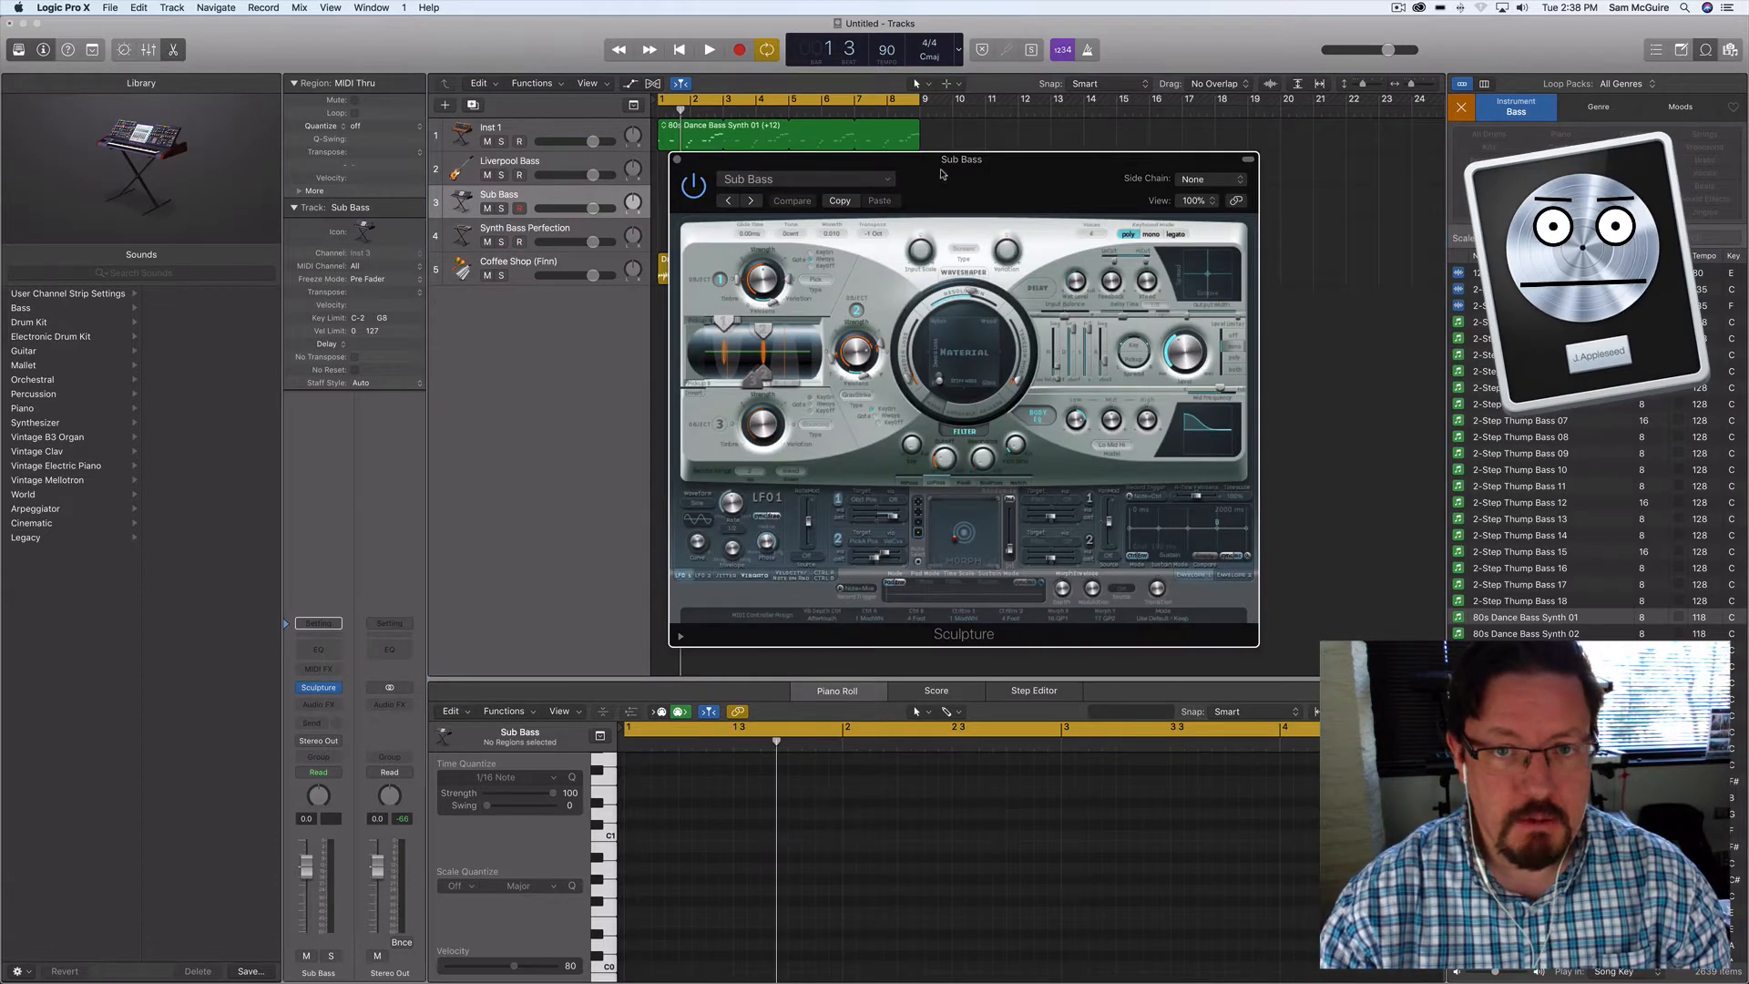
left_click_drag(950, 174, 562, 138)
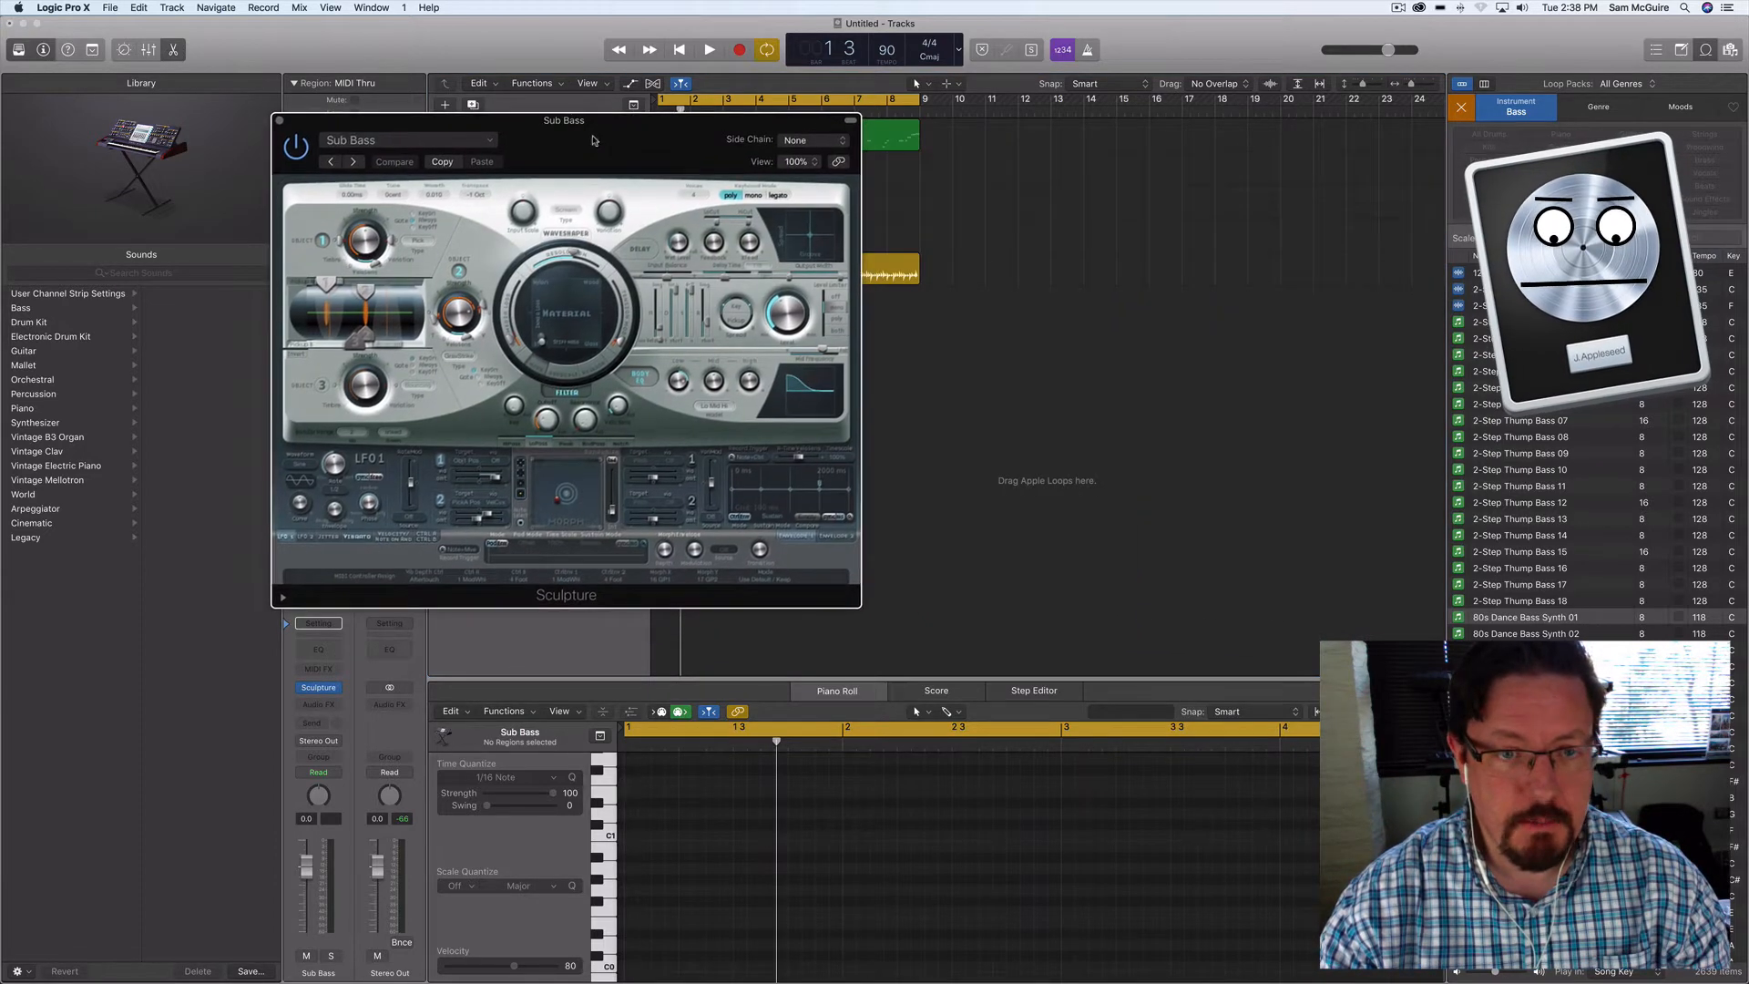
left_click(280, 120)
left_click(552, 234)
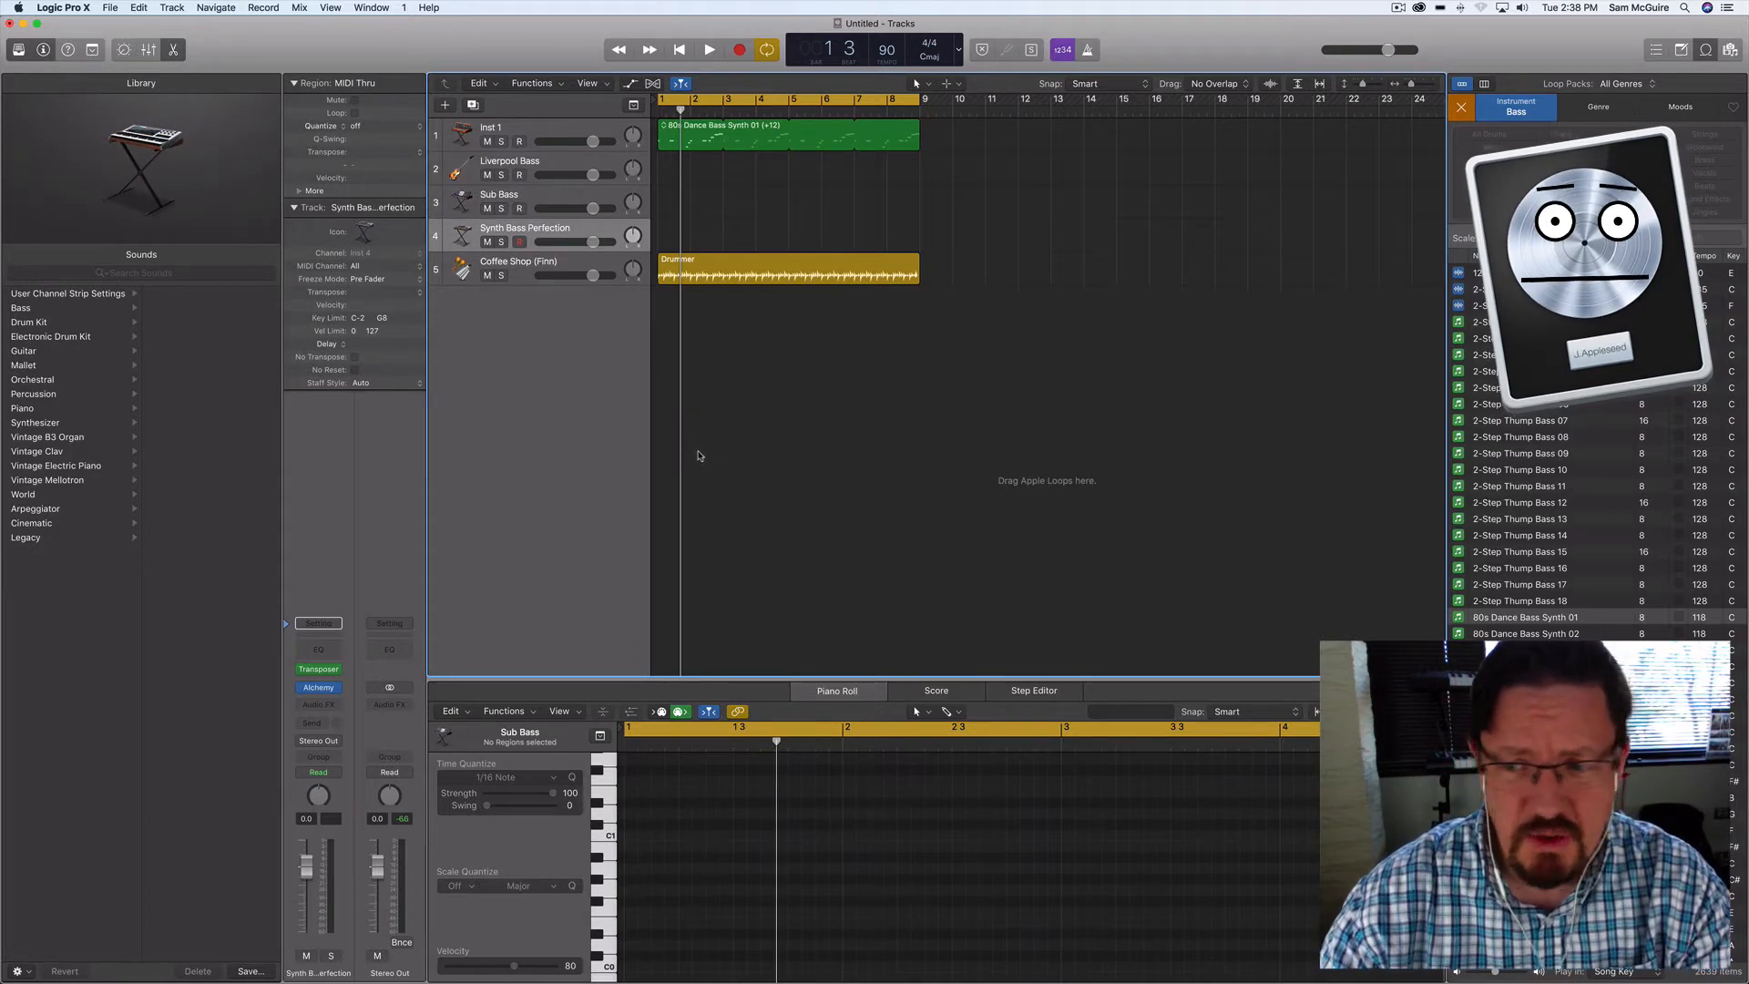
Play the bass loop on Inst 1 while examining the track's Transposer and Retro Synth plug-ins
left_click(541, 128)
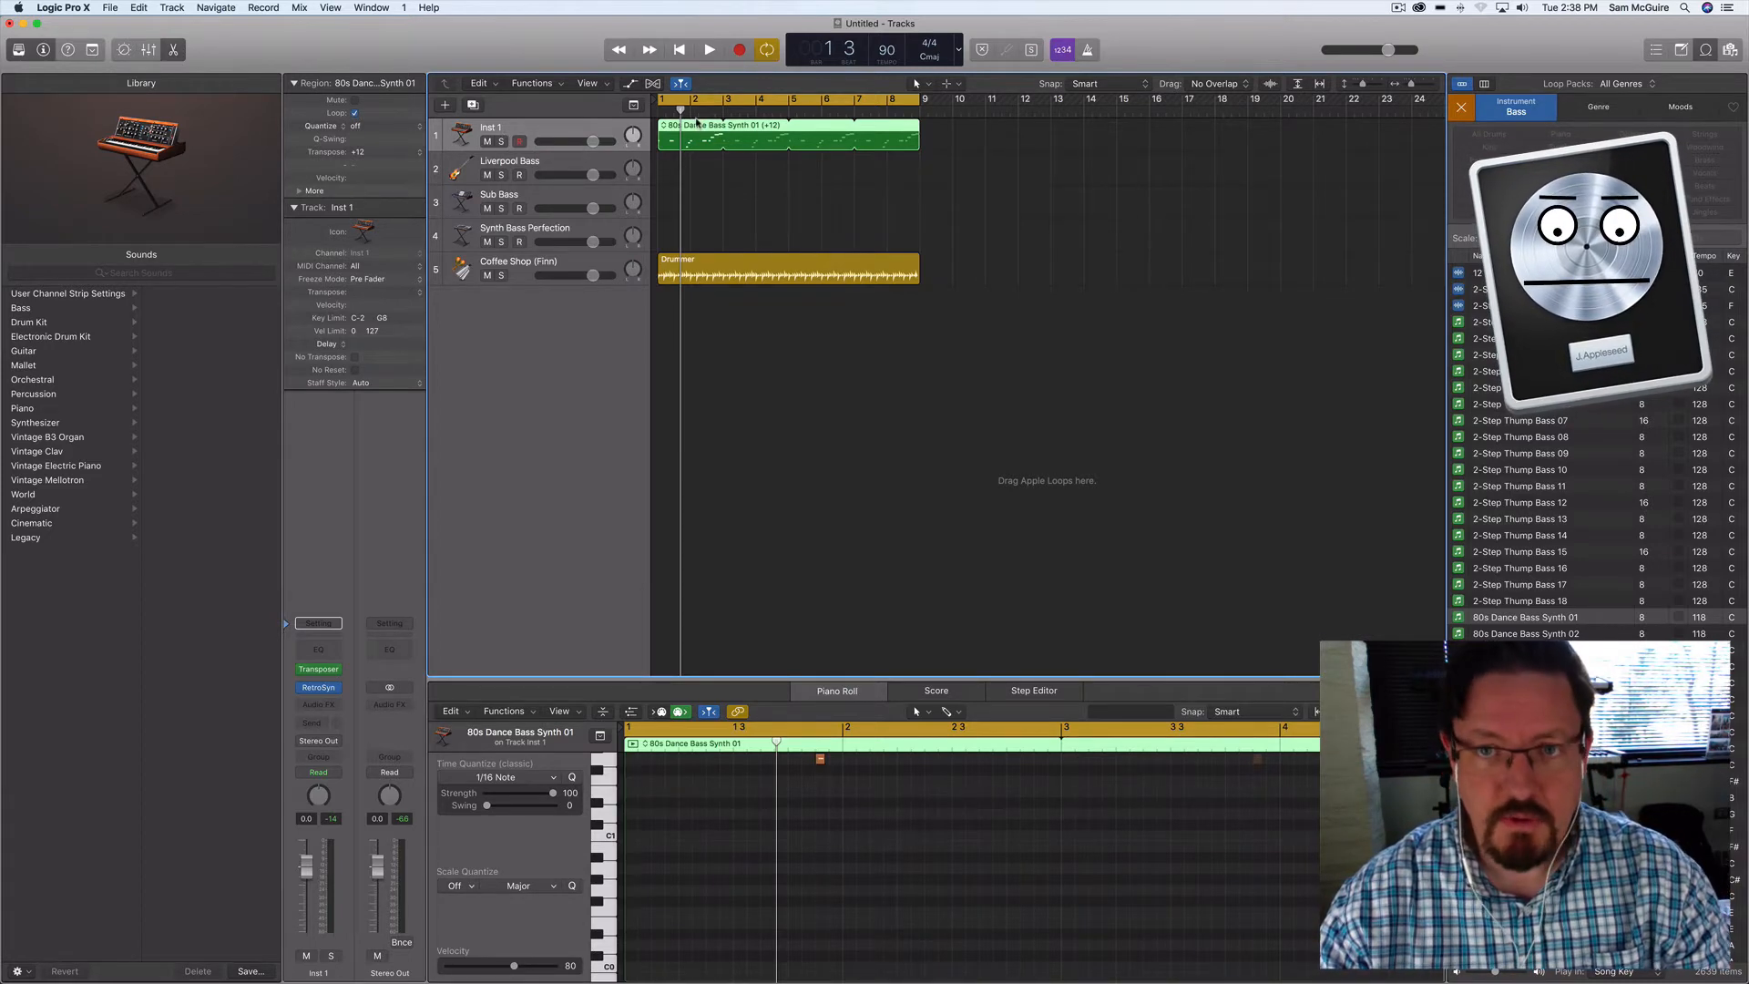
key("space")
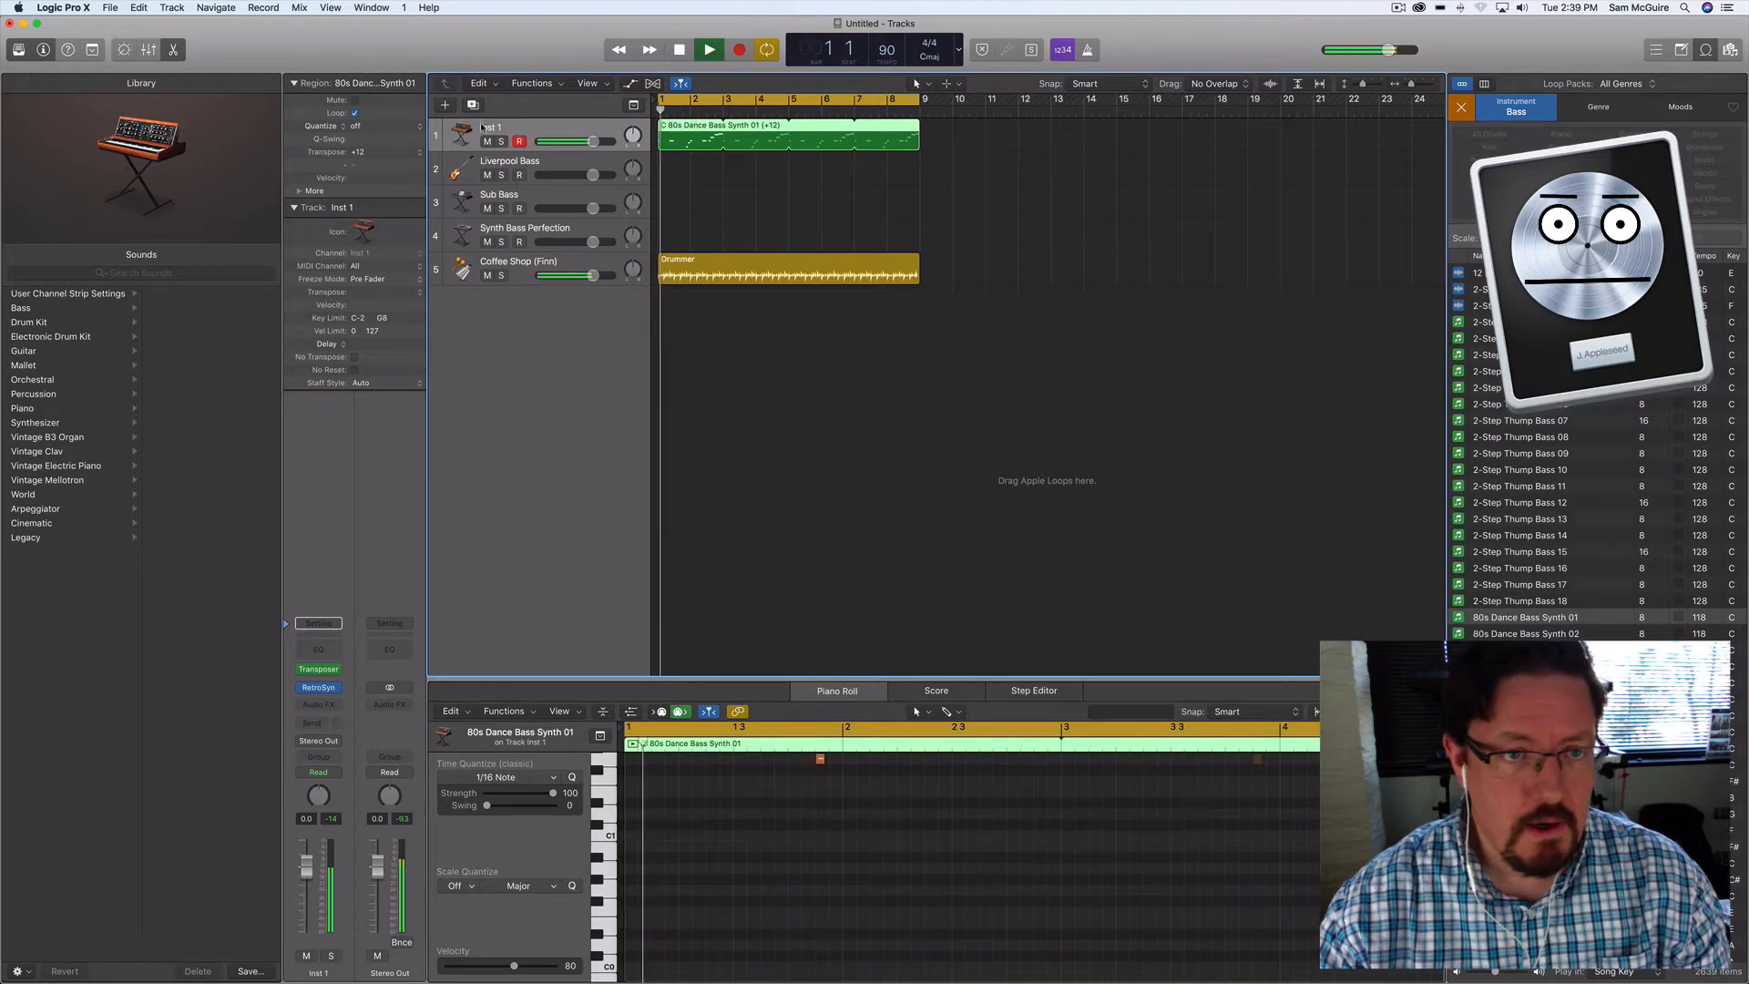
left_click(321, 669)
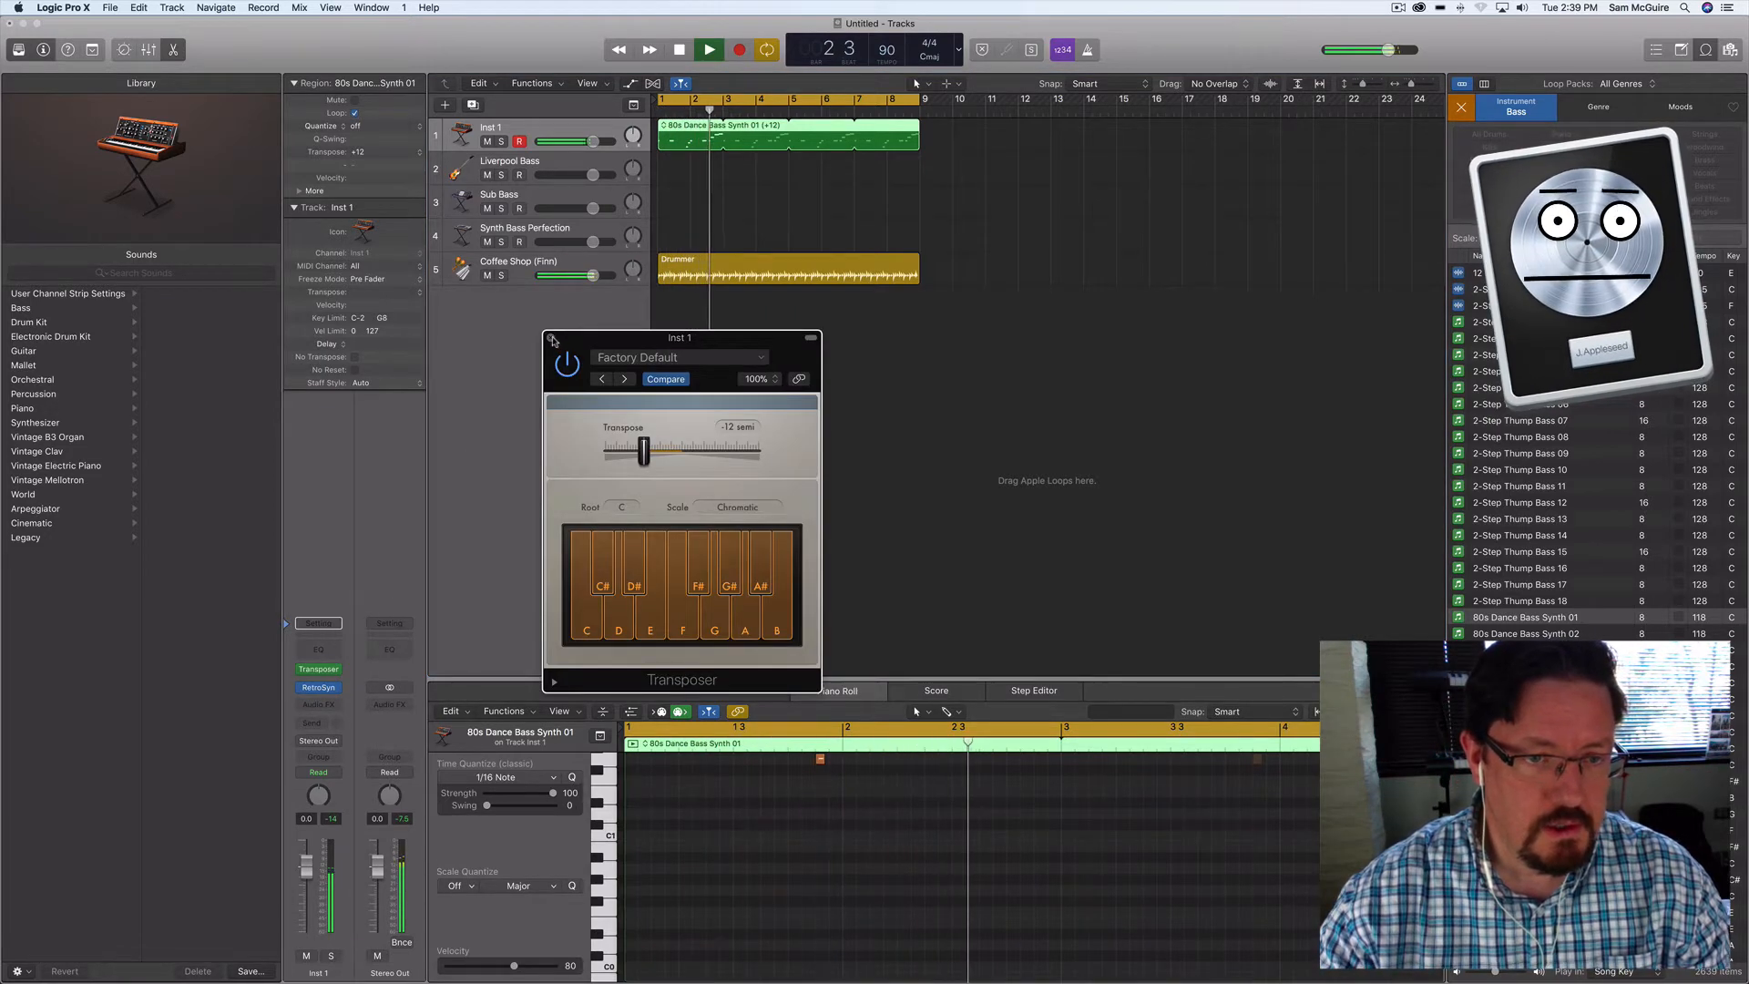
left_click(318, 668)
left_click(319, 688)
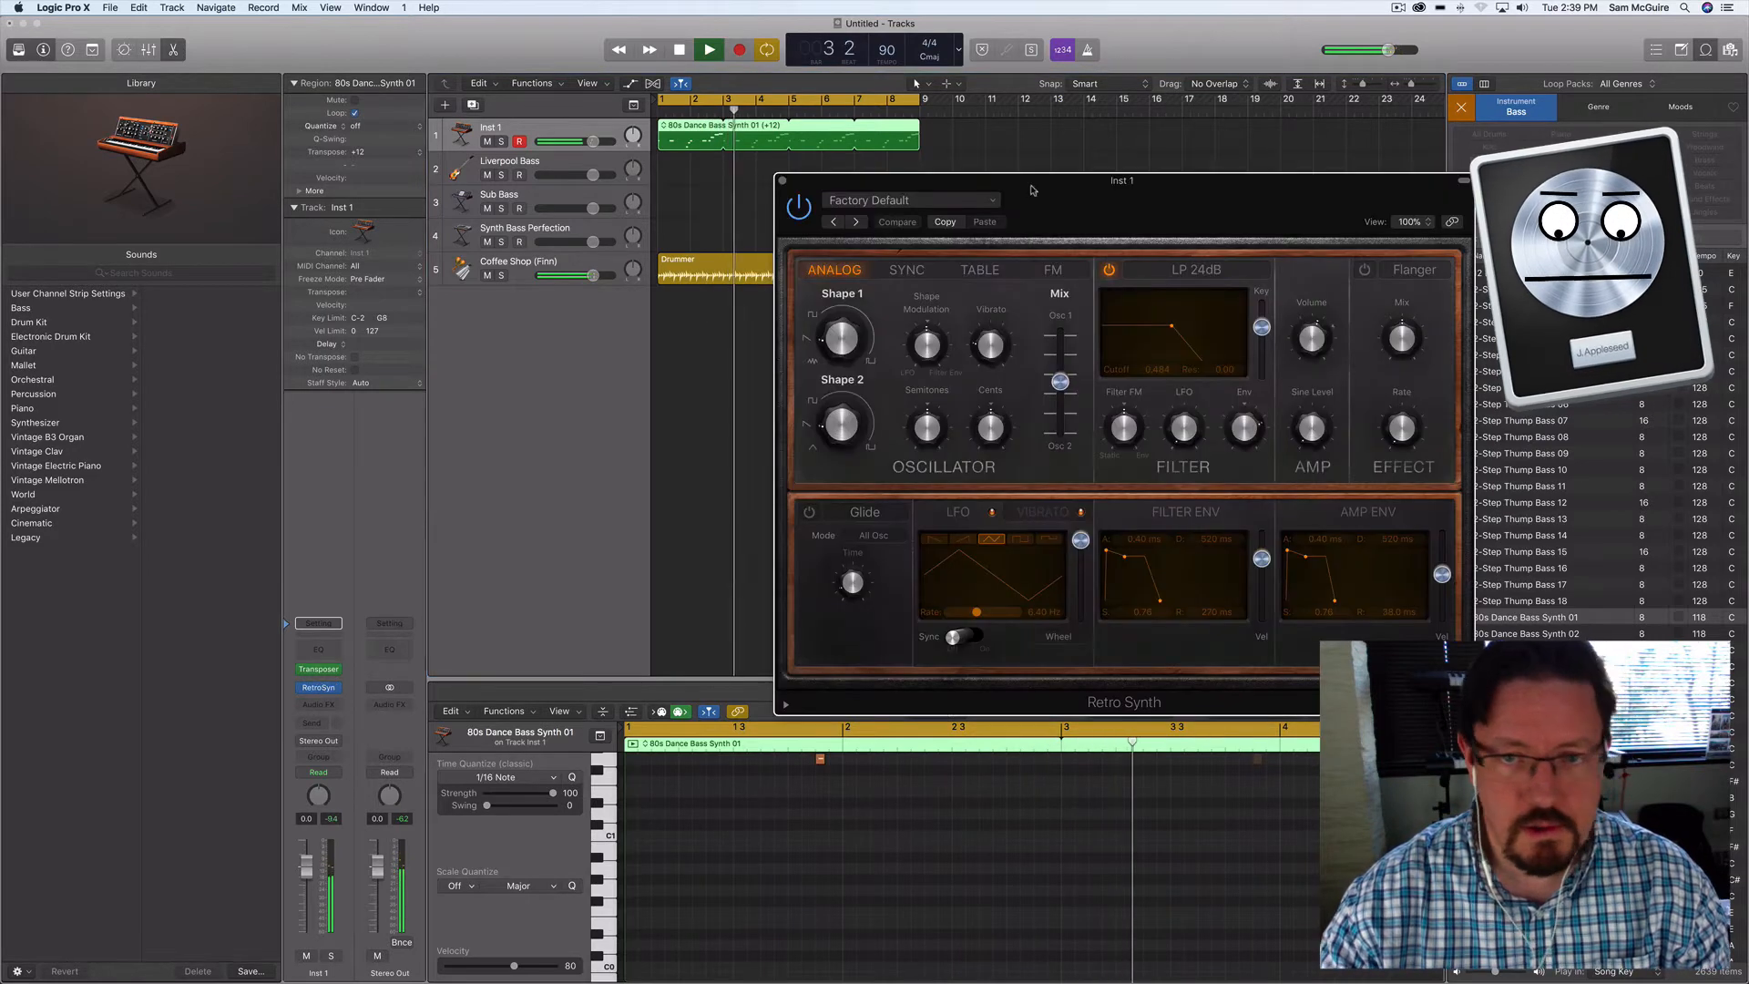
left_click_drag(1038, 169, 594, 143)
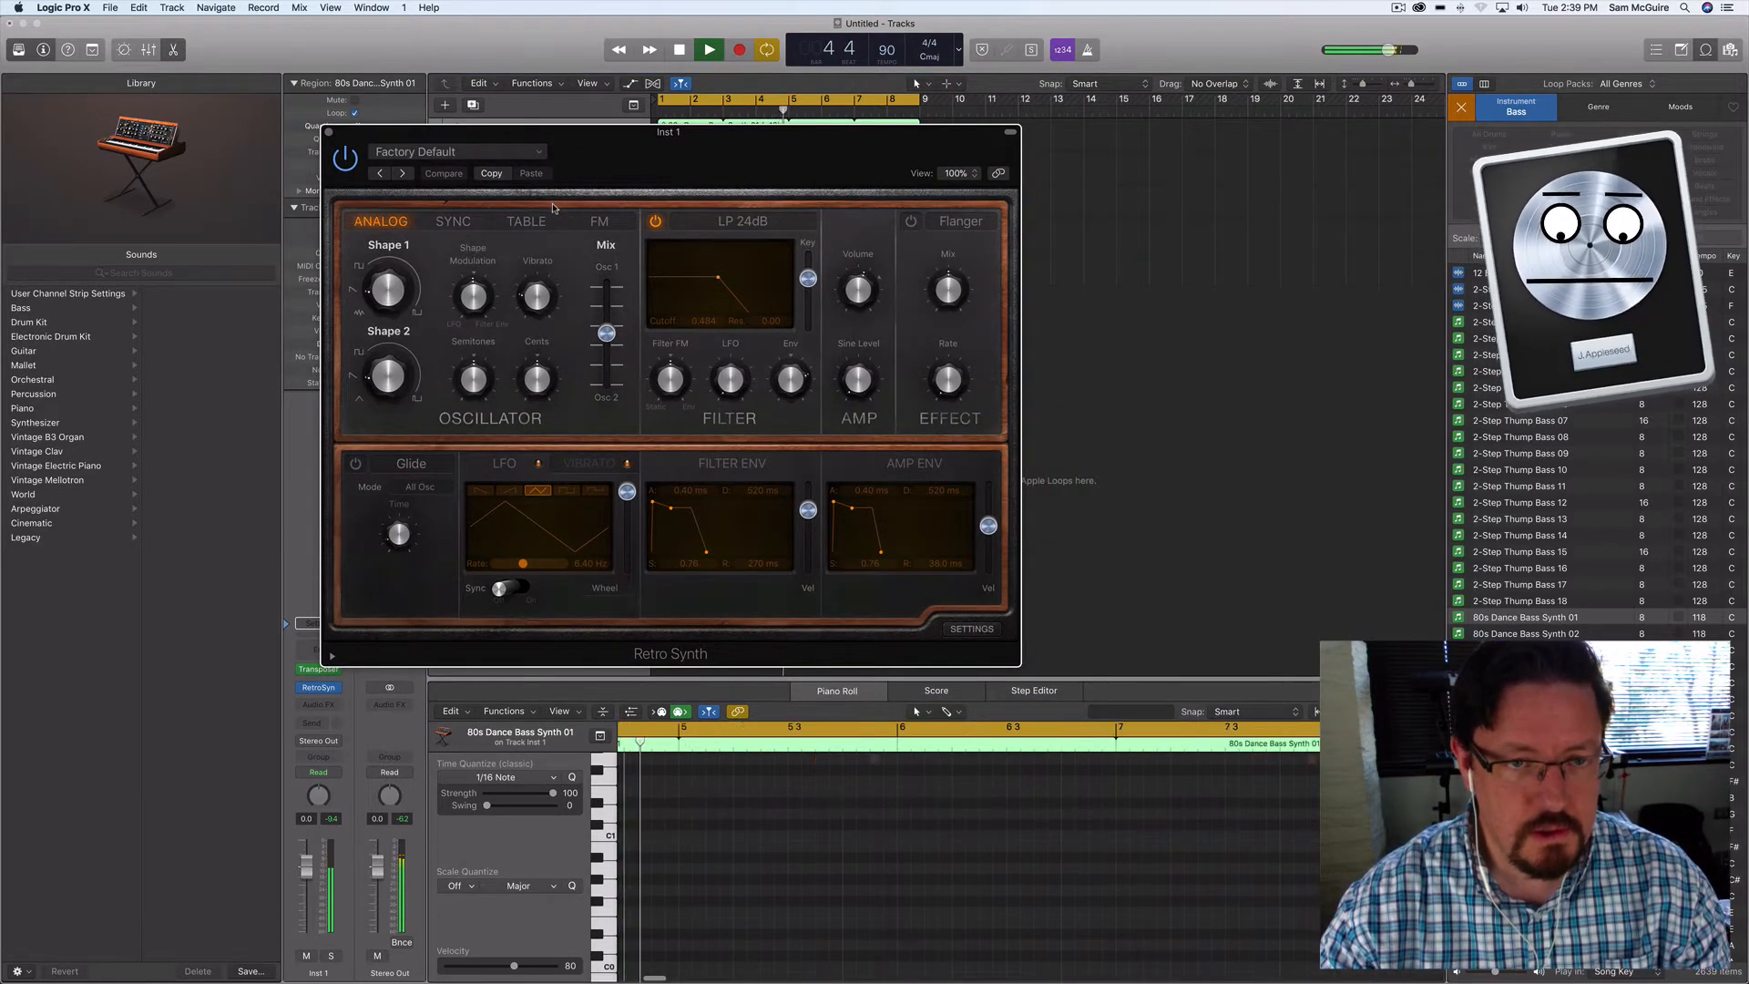
left_click_drag(366, 149, 479, 307)
key("space")
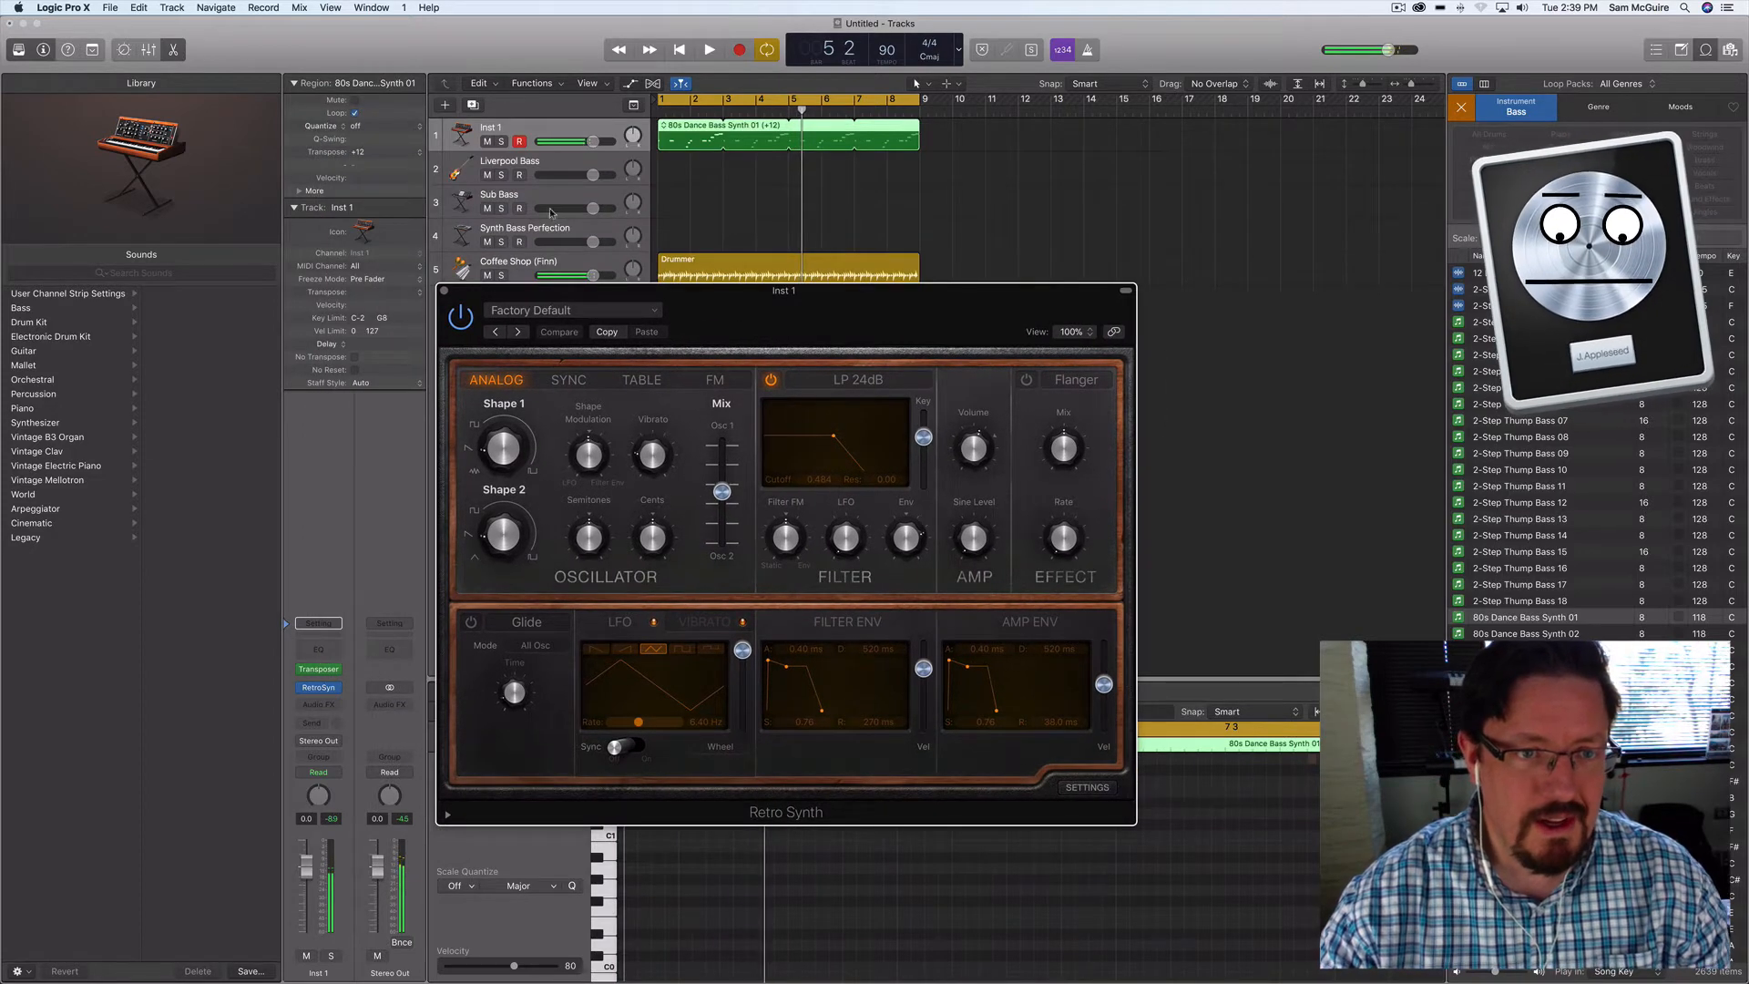
Set the Transposer on Inst 1 to -24 semitones and audition the bass loop
left_click(318, 672)
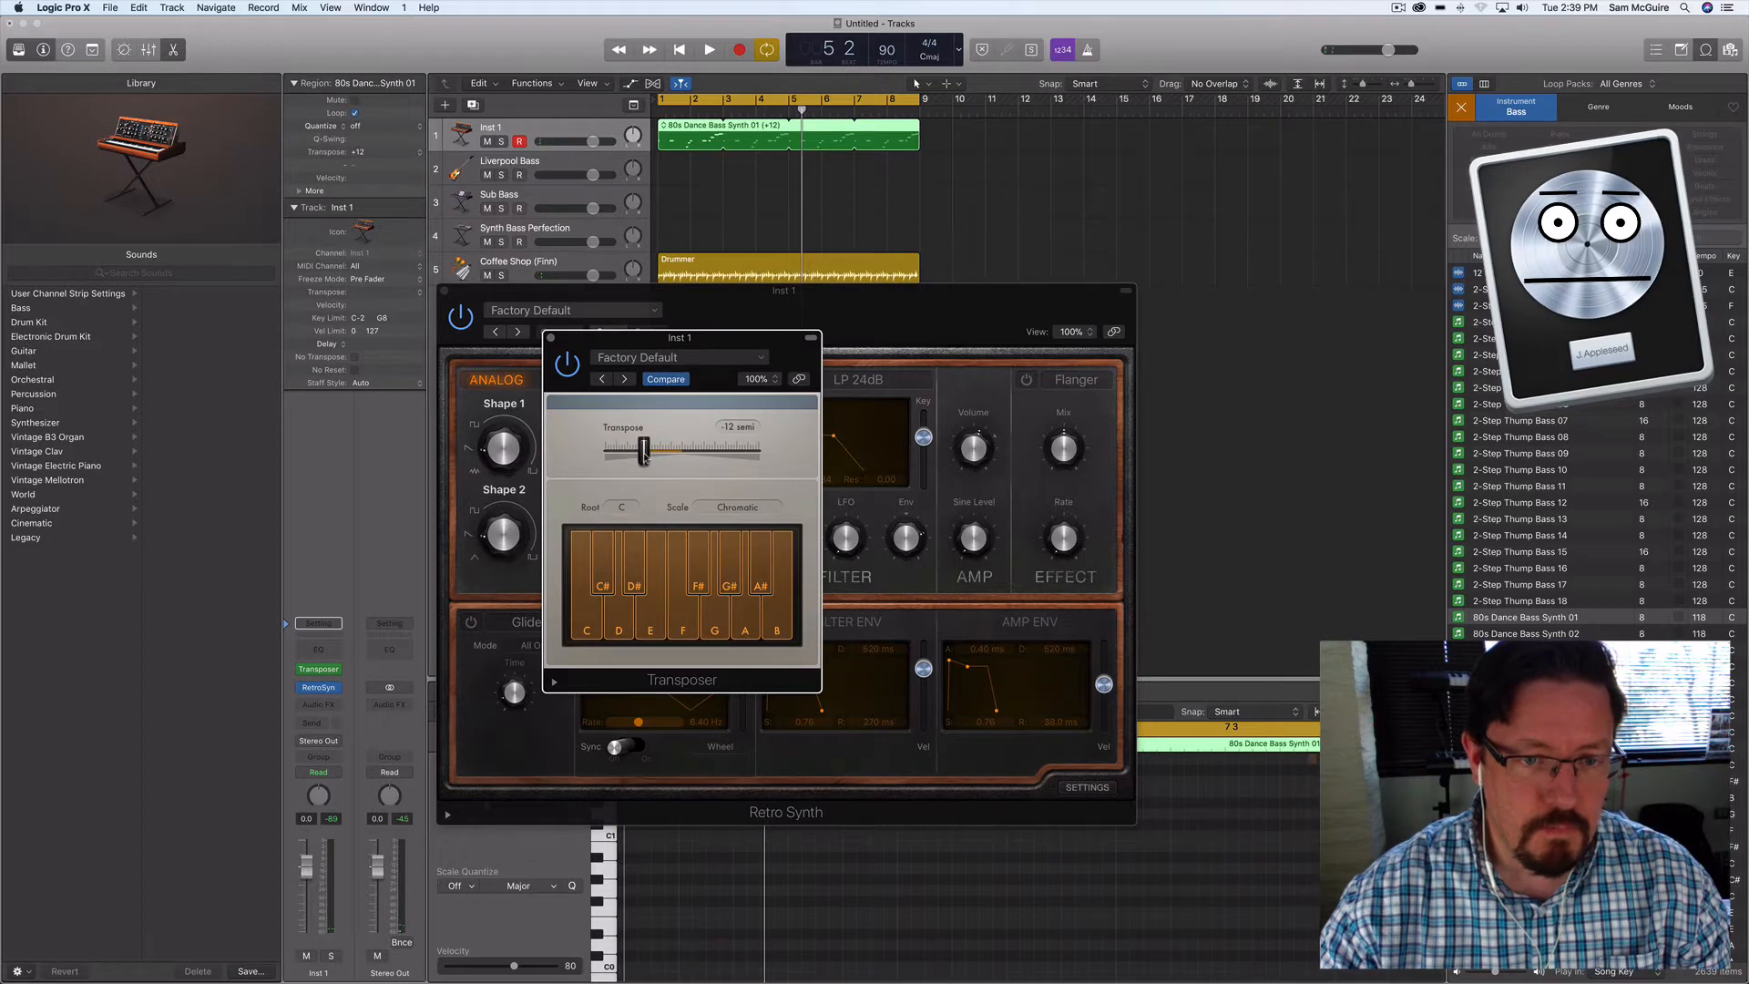
left_click_drag(643, 453, 596, 460)
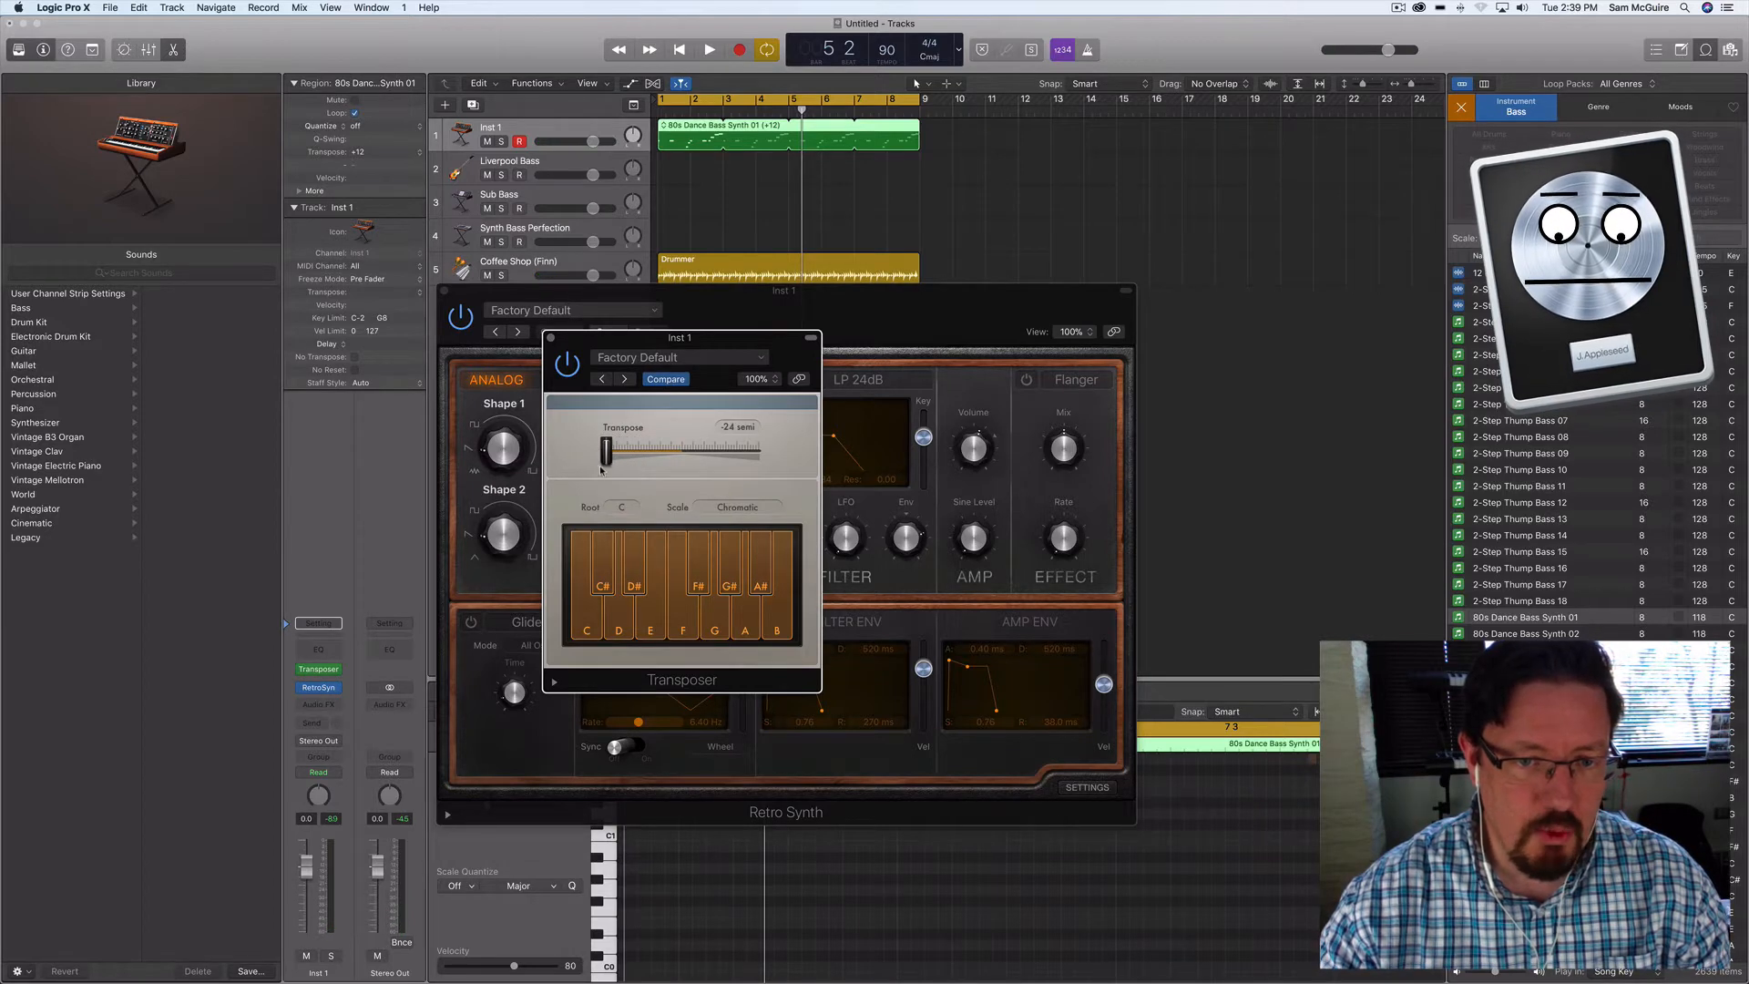
key("space")
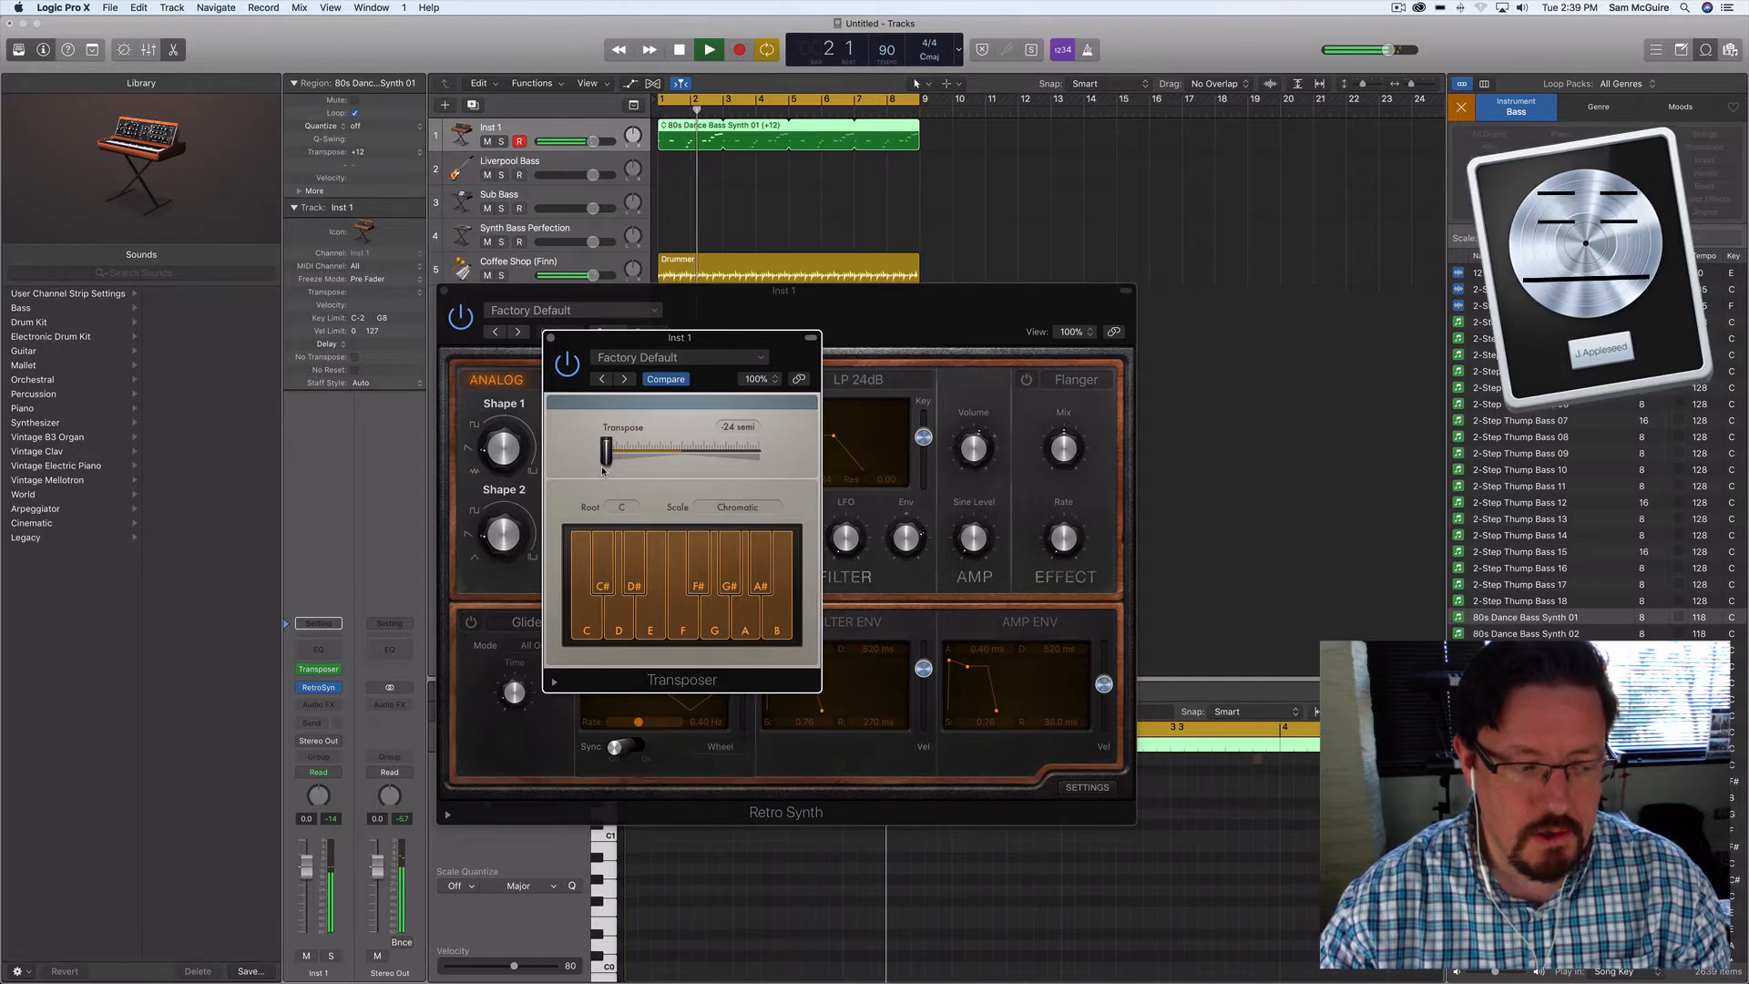
key("space")
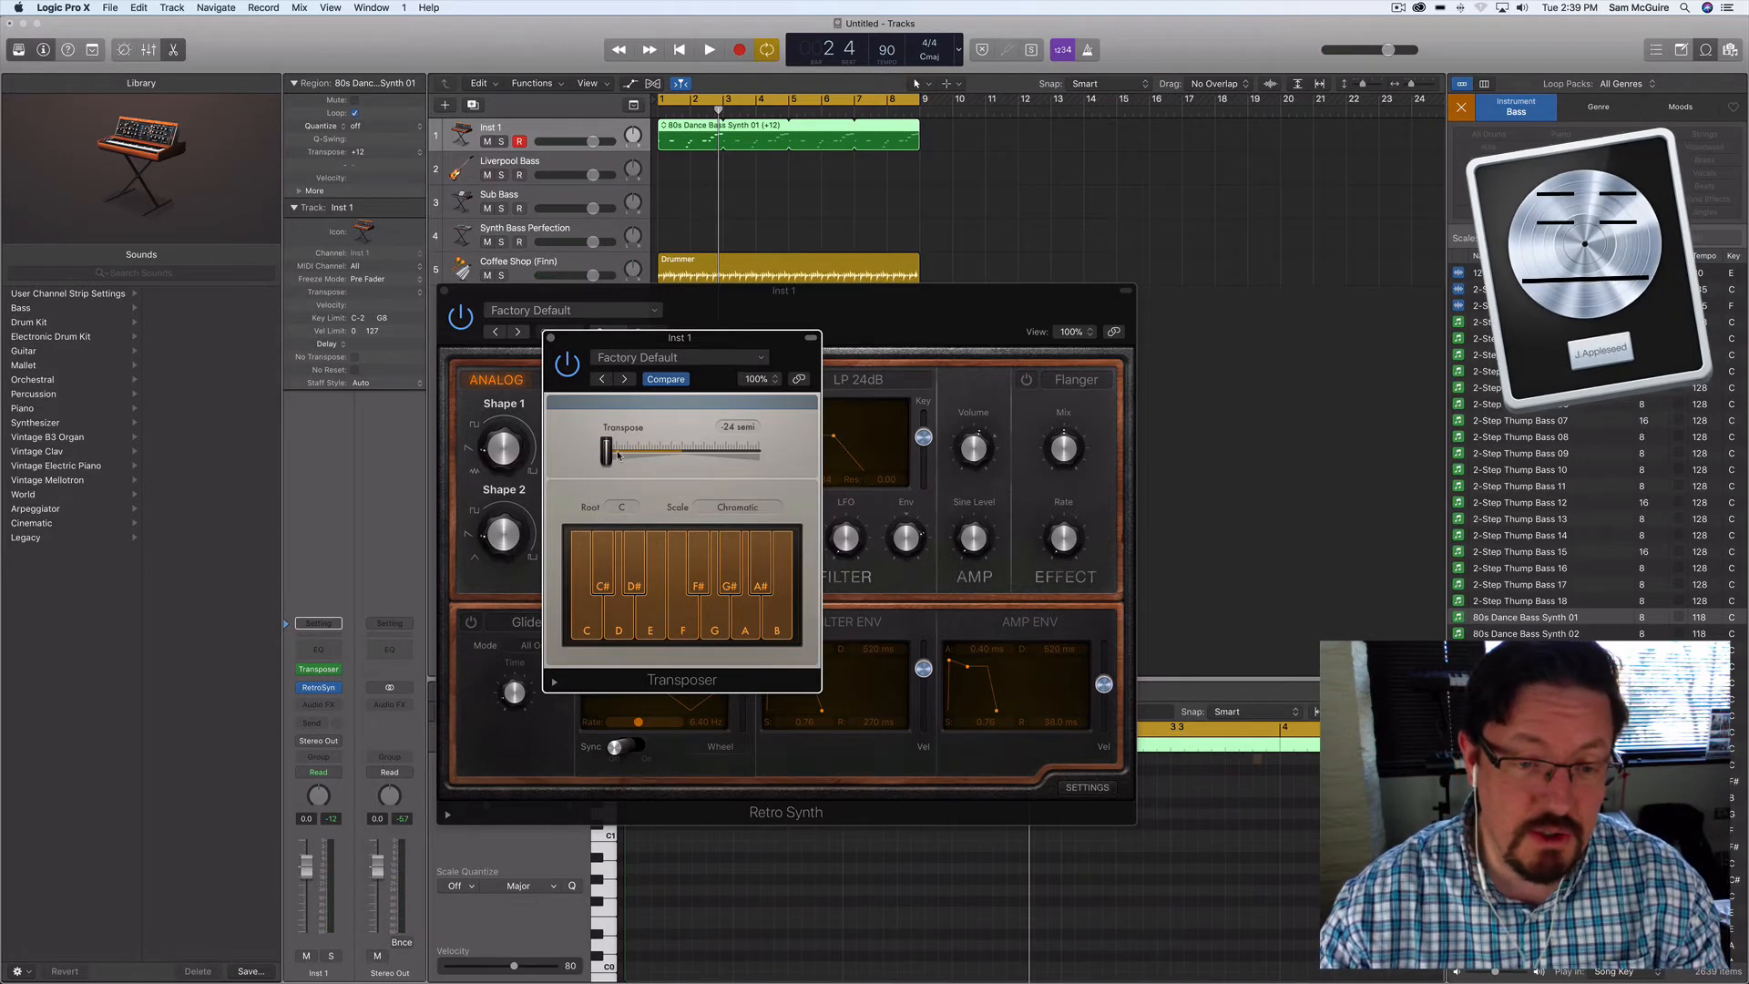
Audition the bass loop on Inst 1 with the Transposer at 12 semitones and at 0 semitones
left_click_drag(610, 458, 724, 458)
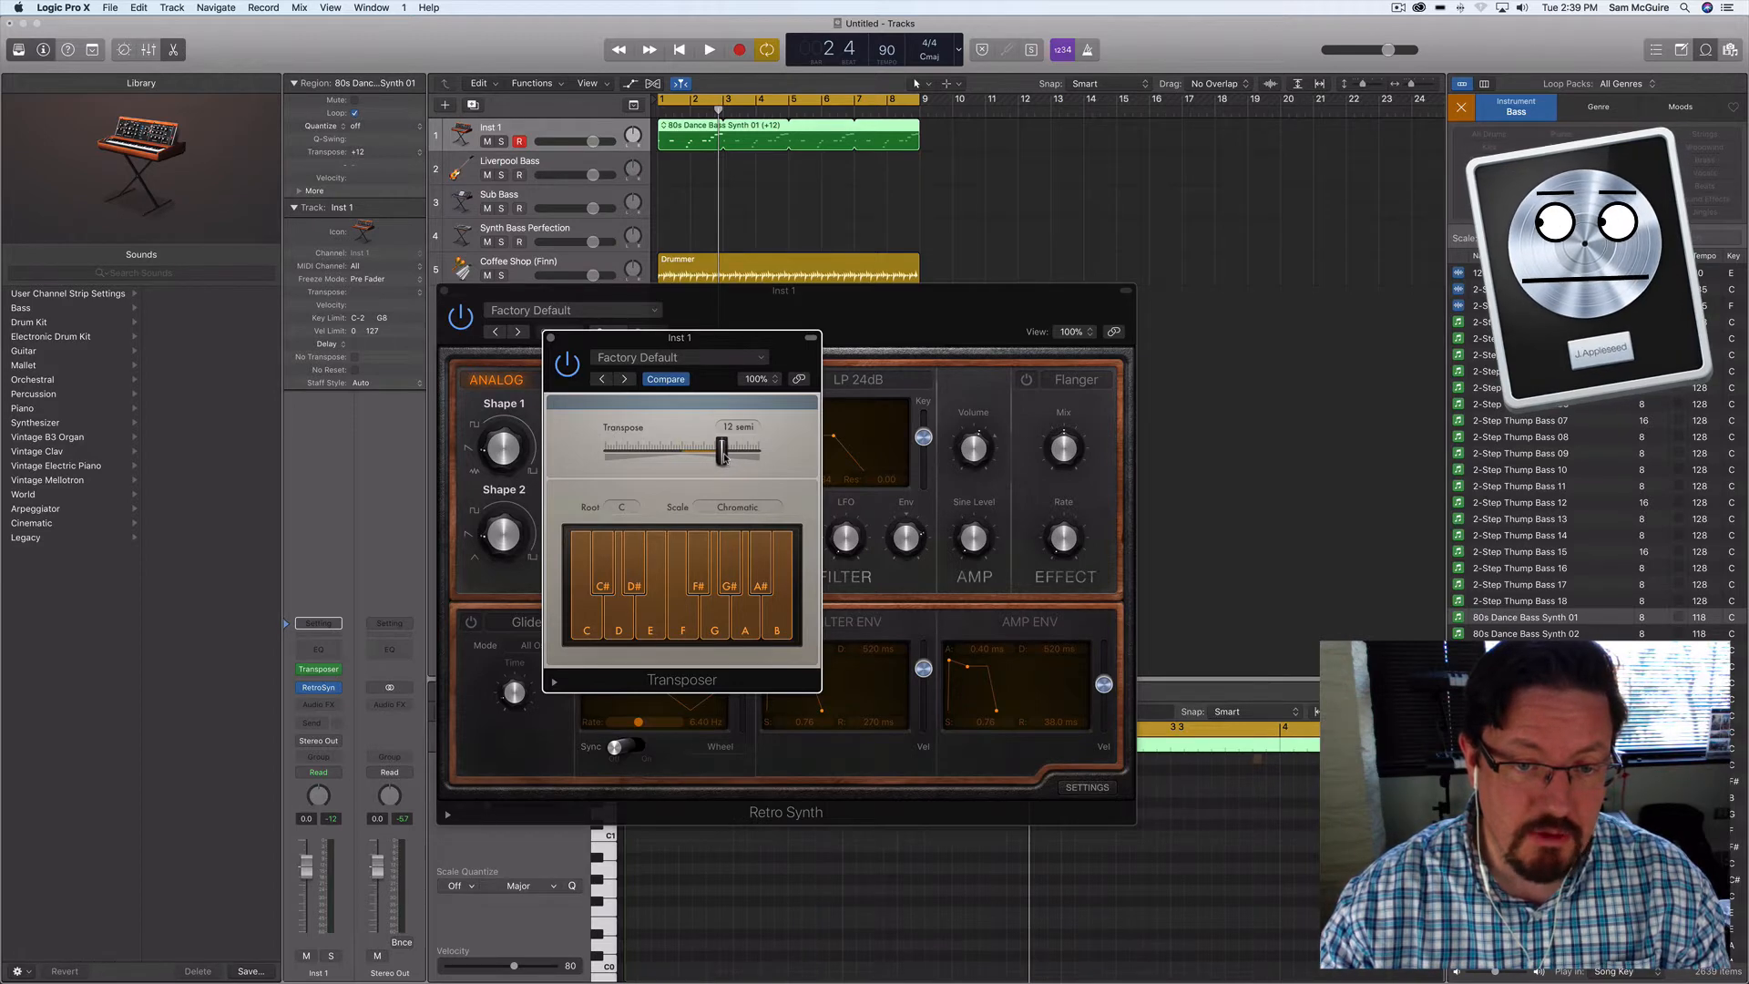
key("space")
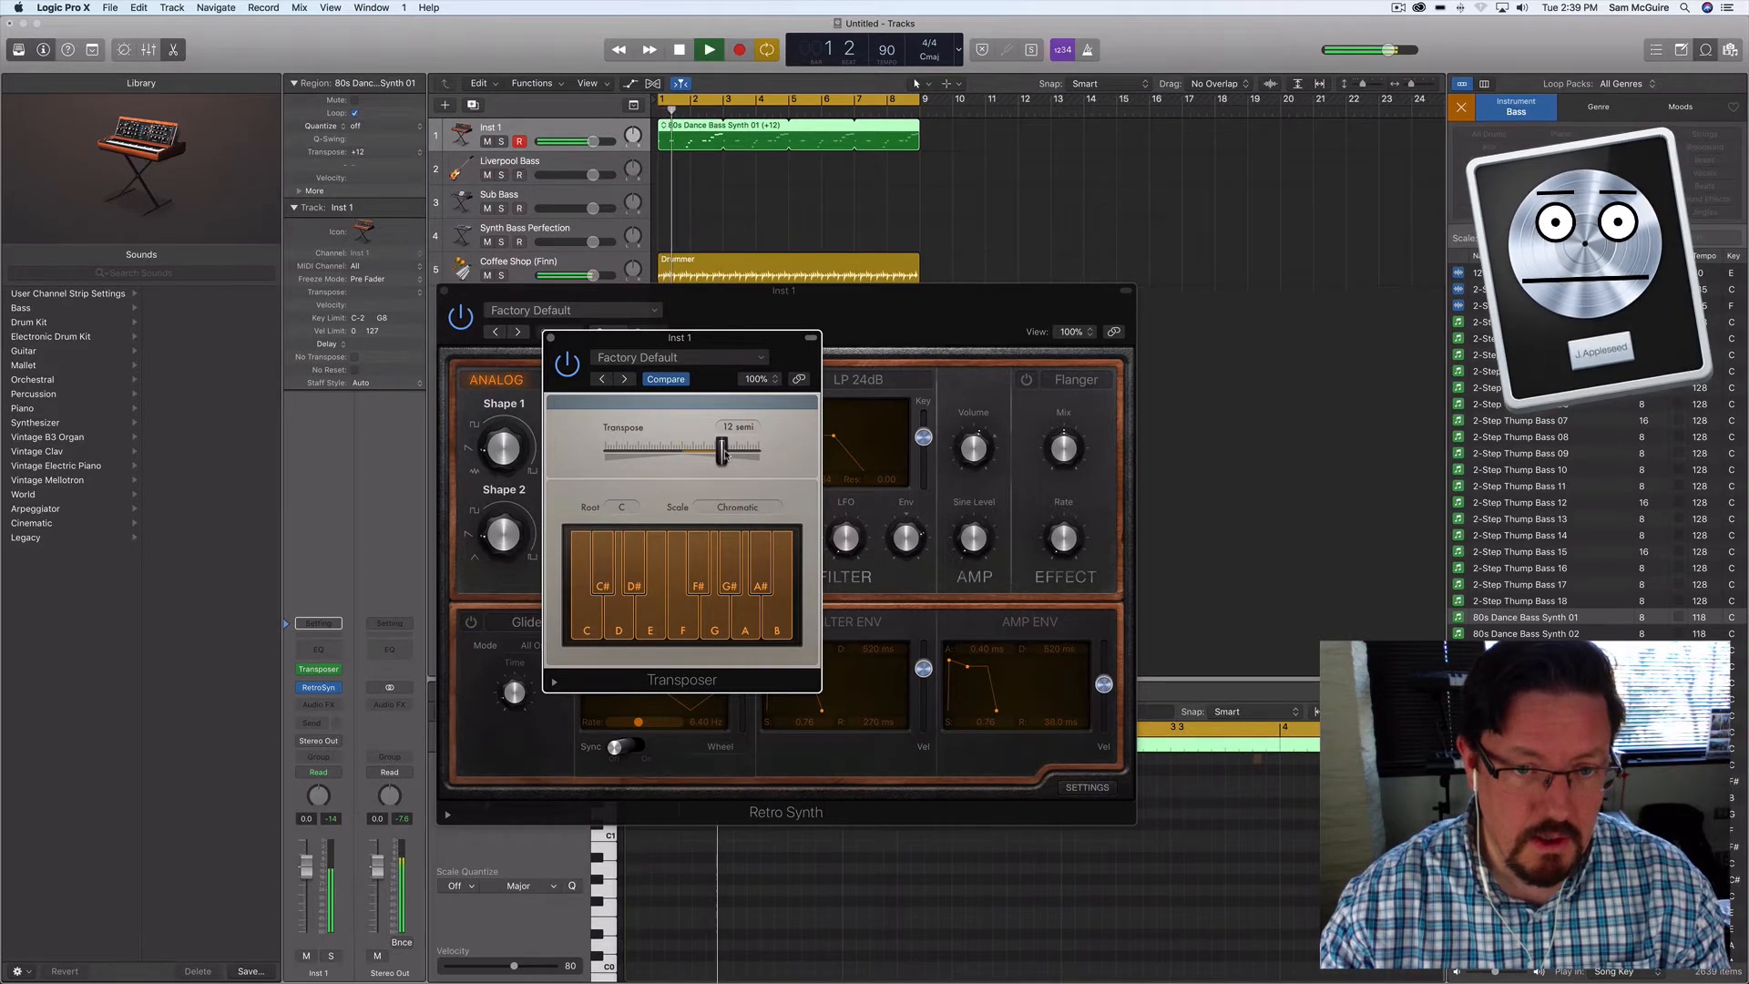
left_click_drag(724, 452, 684, 453)
key("space")
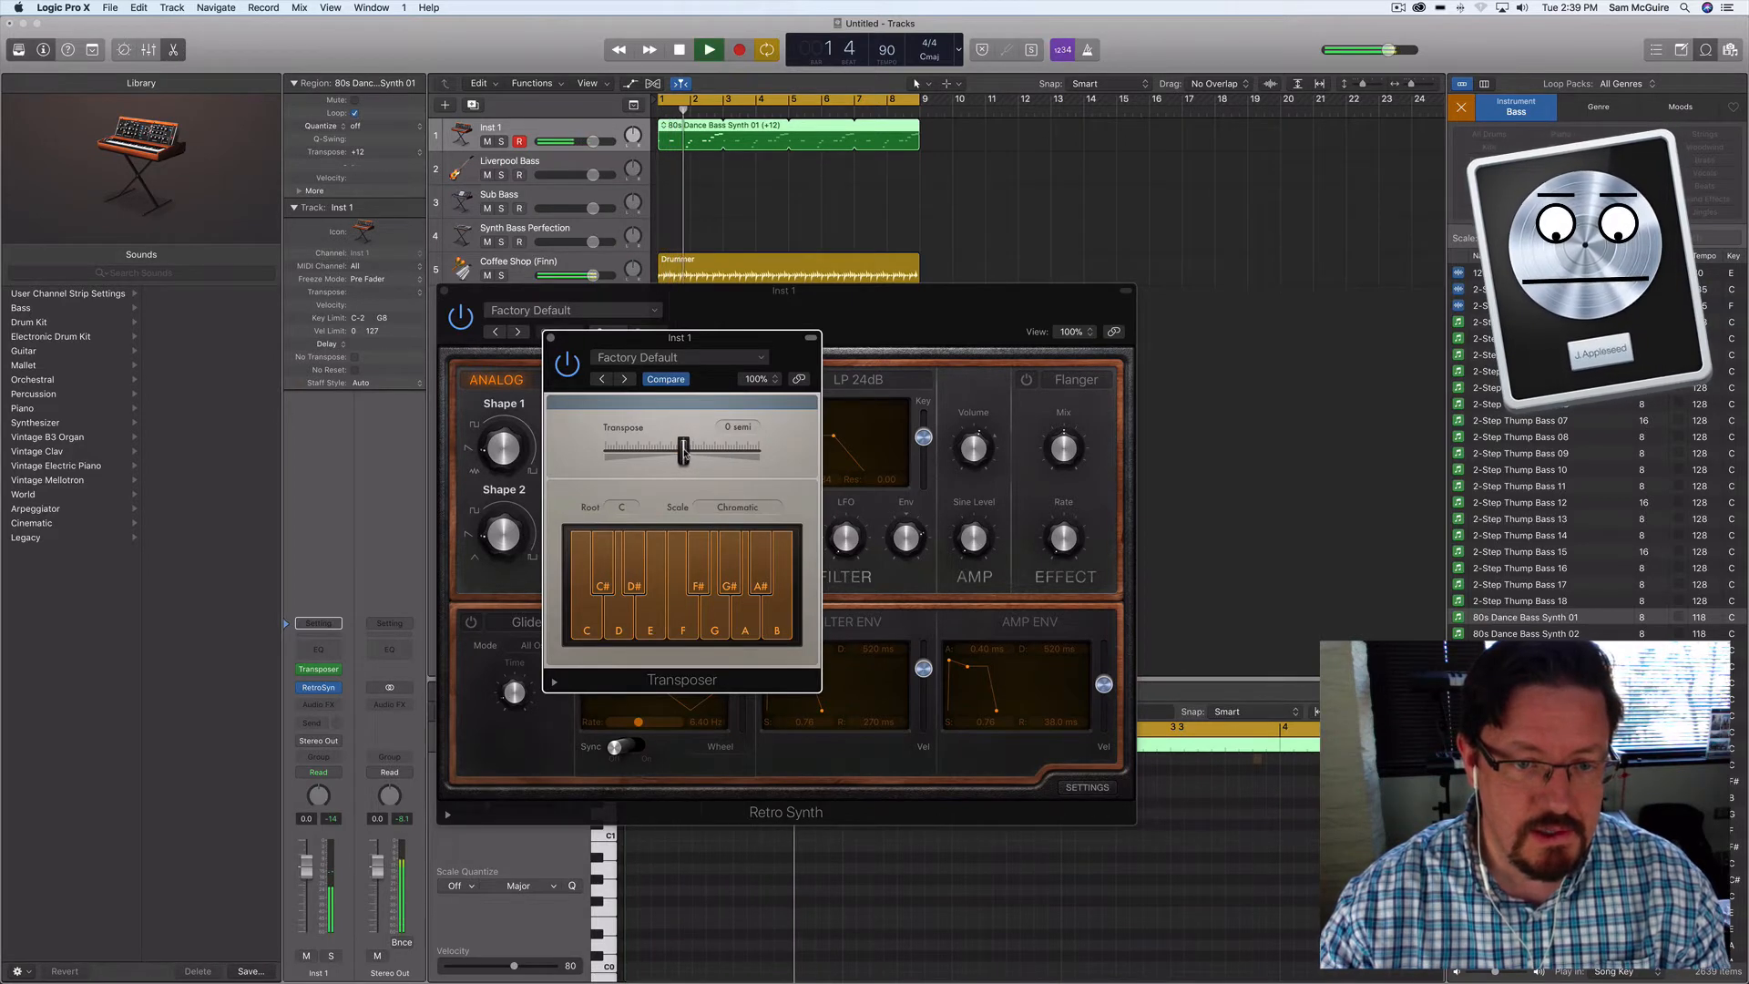
key("space")
Set the Transposer on Inst 1 to -12 semitones and audition the loop from the project start
left_click_drag(684, 452, 650, 451)
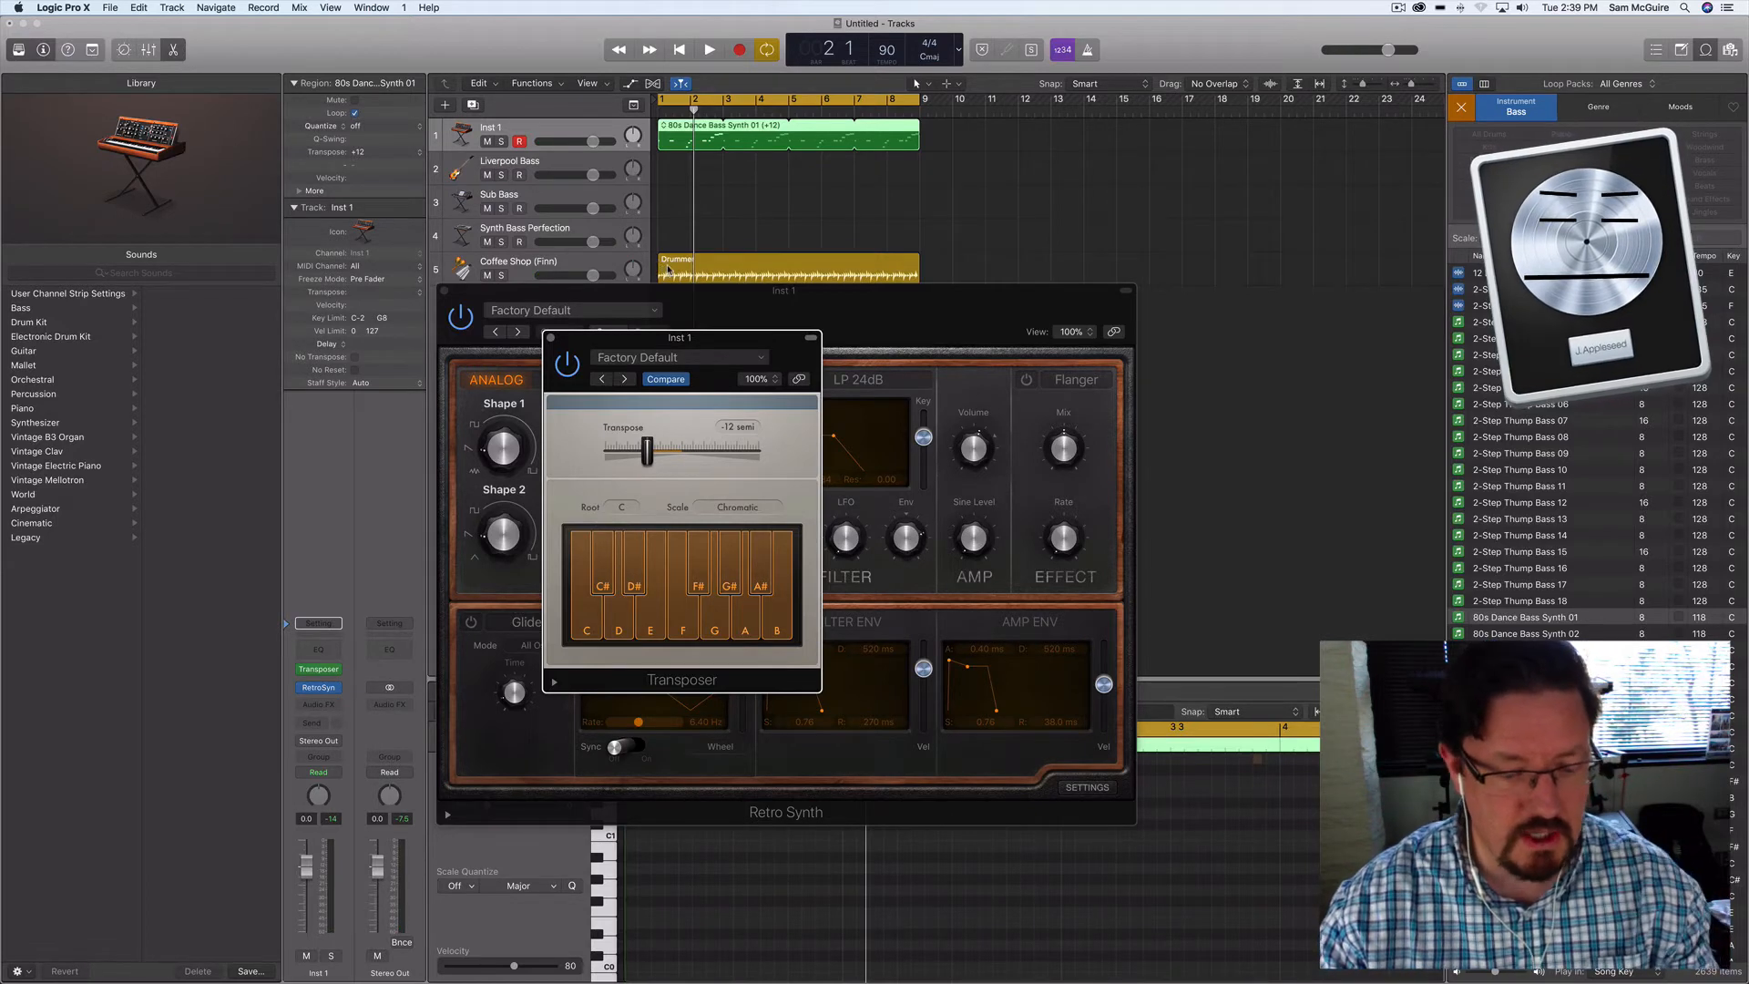
key("Return")
key("space")
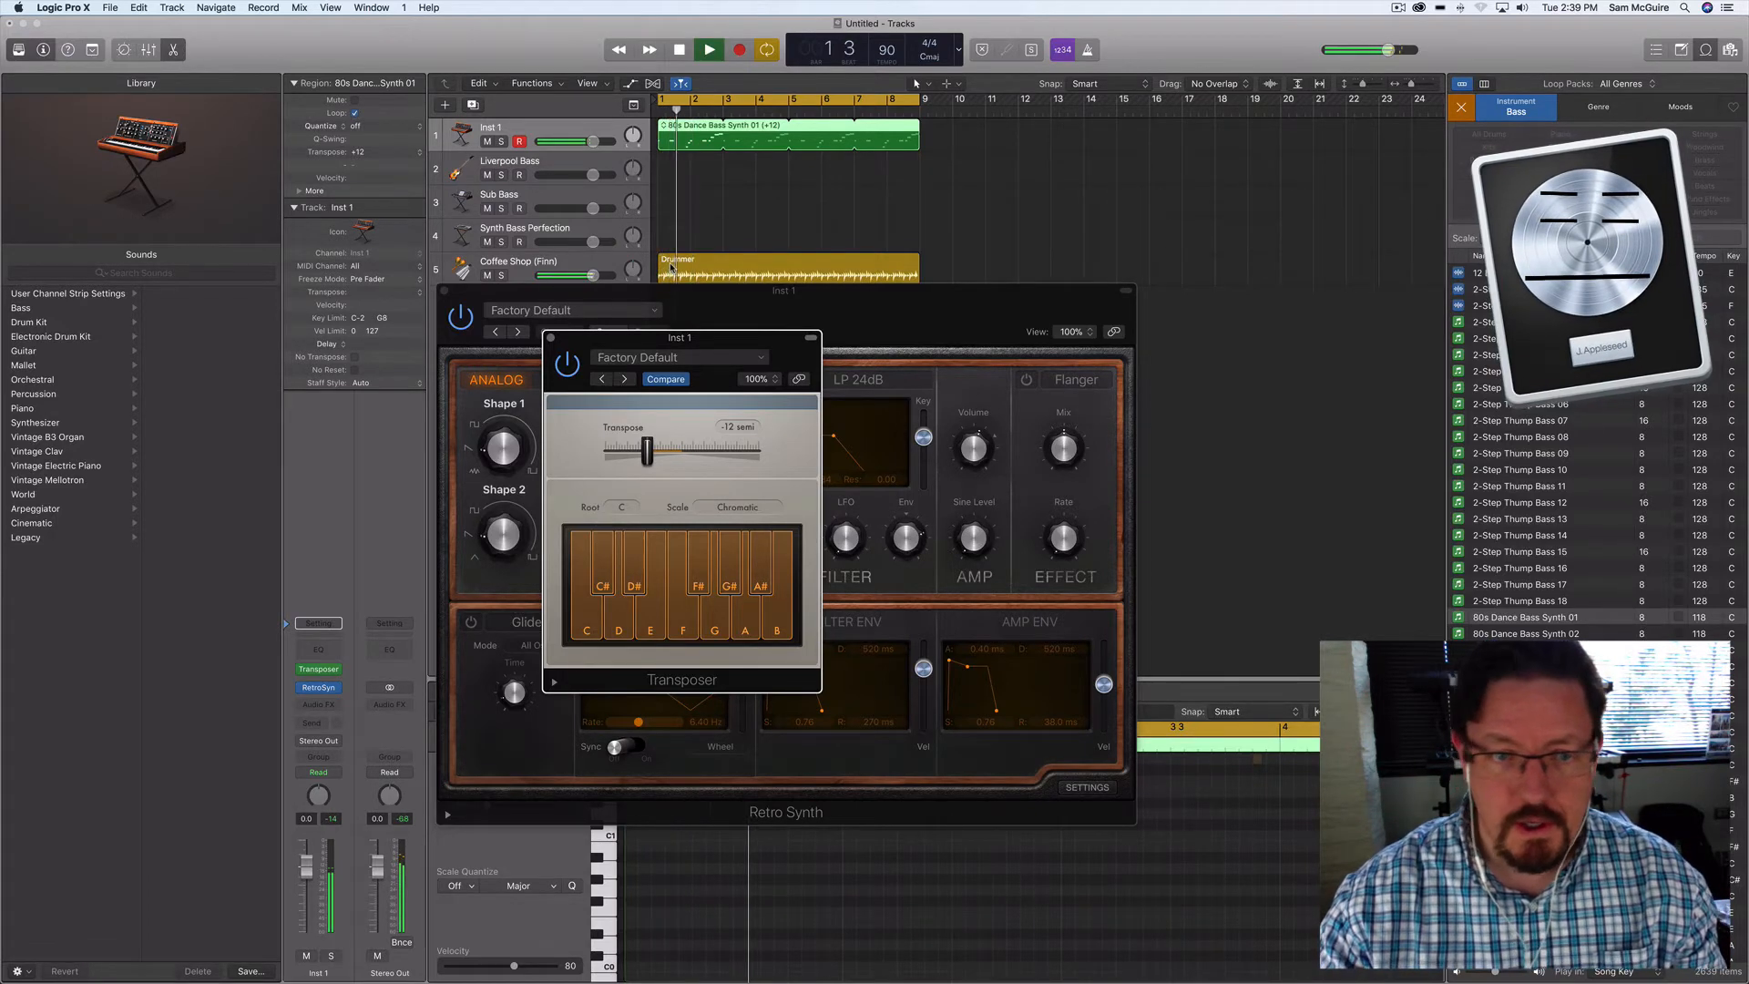
key("space")
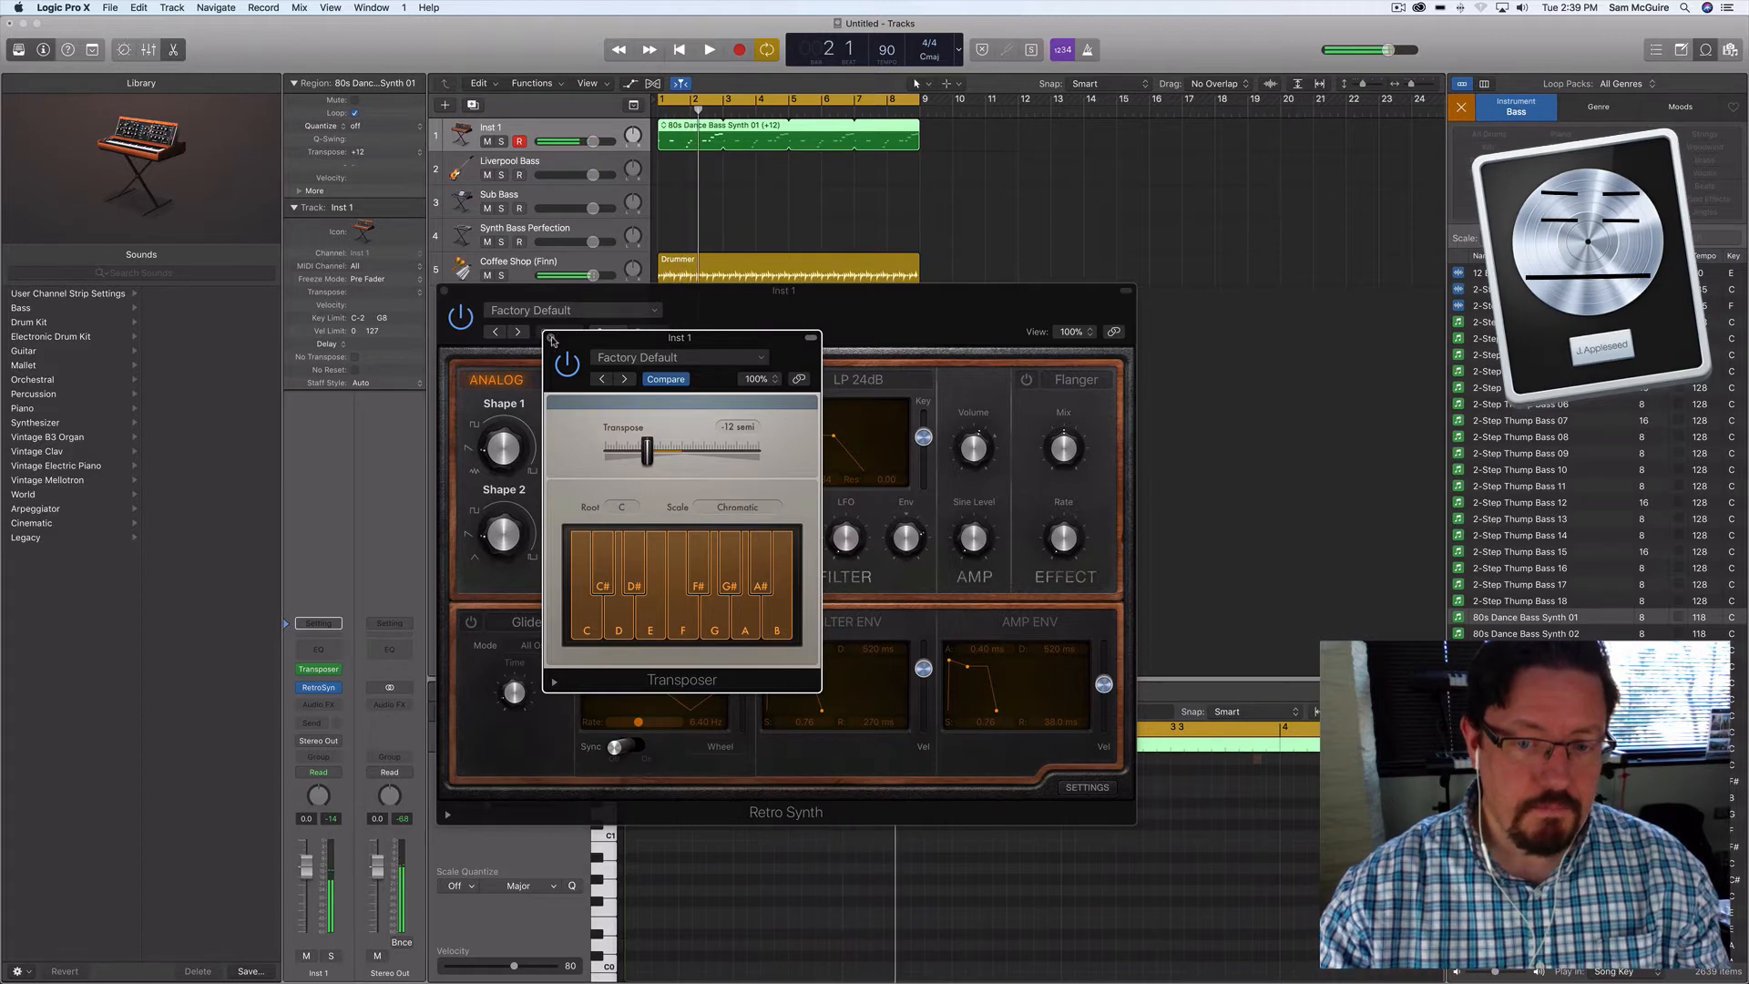
Close the Transposer and Retro Synth windows of Inst 1
left_click(551, 340)
mouse_move(927, 668)
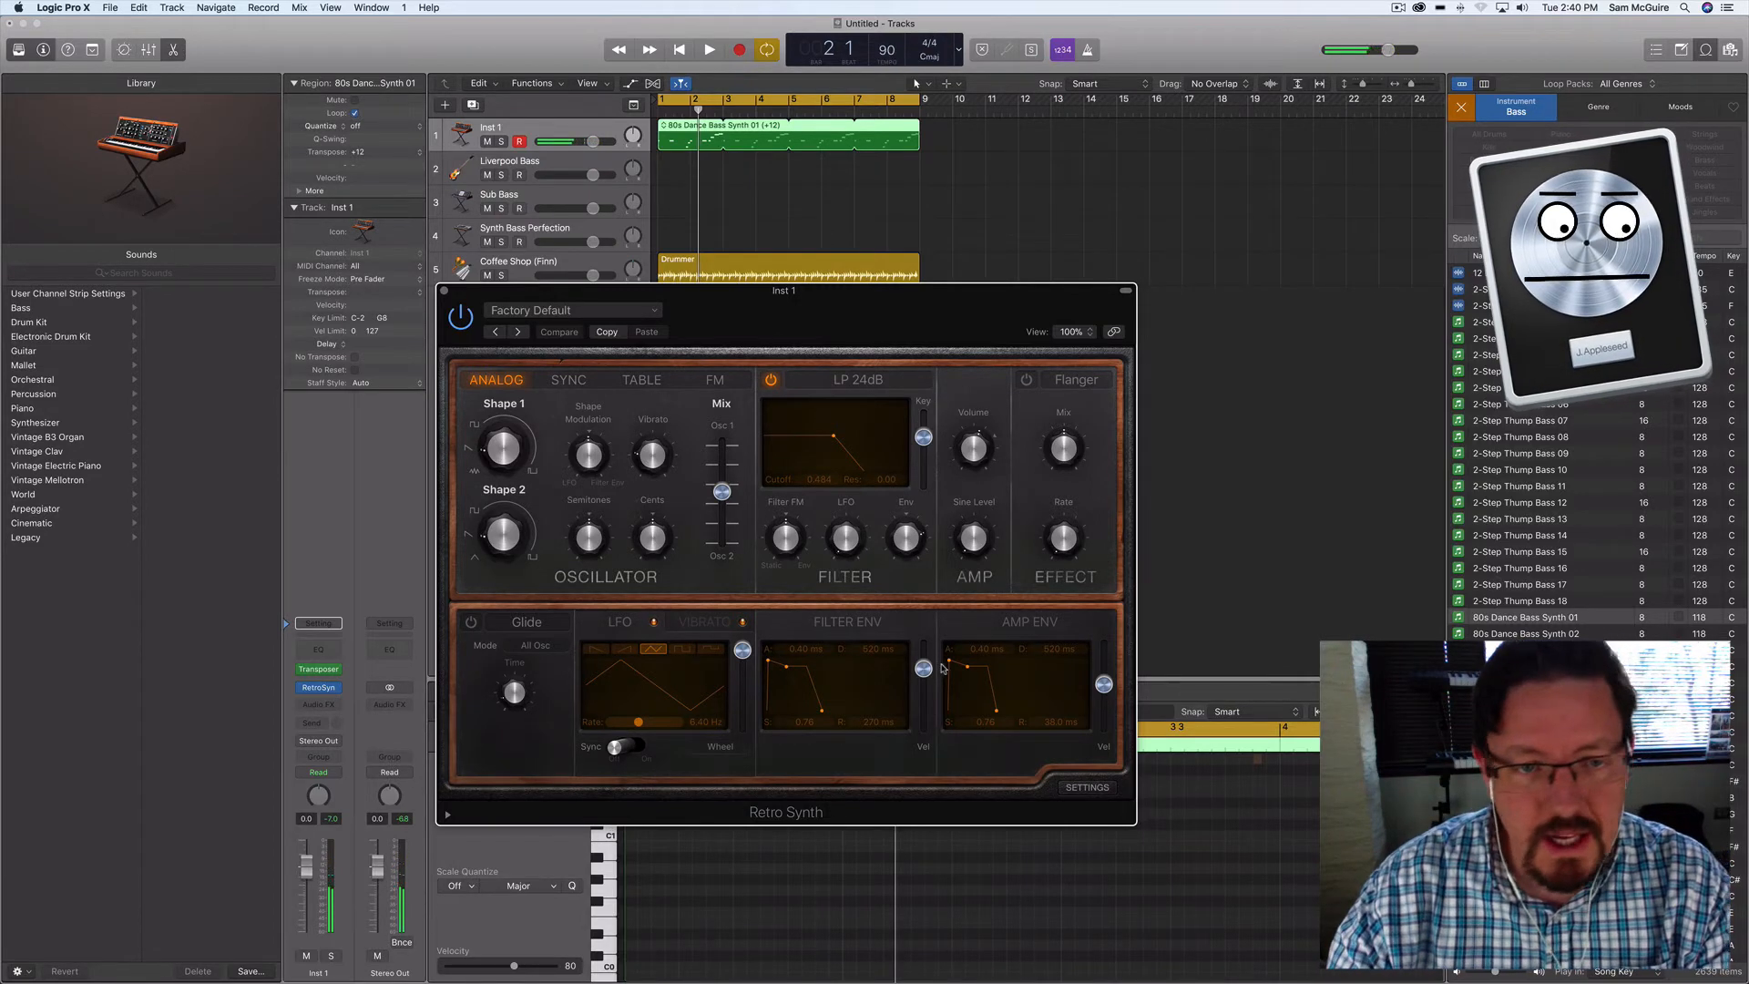
left_click(445, 290)
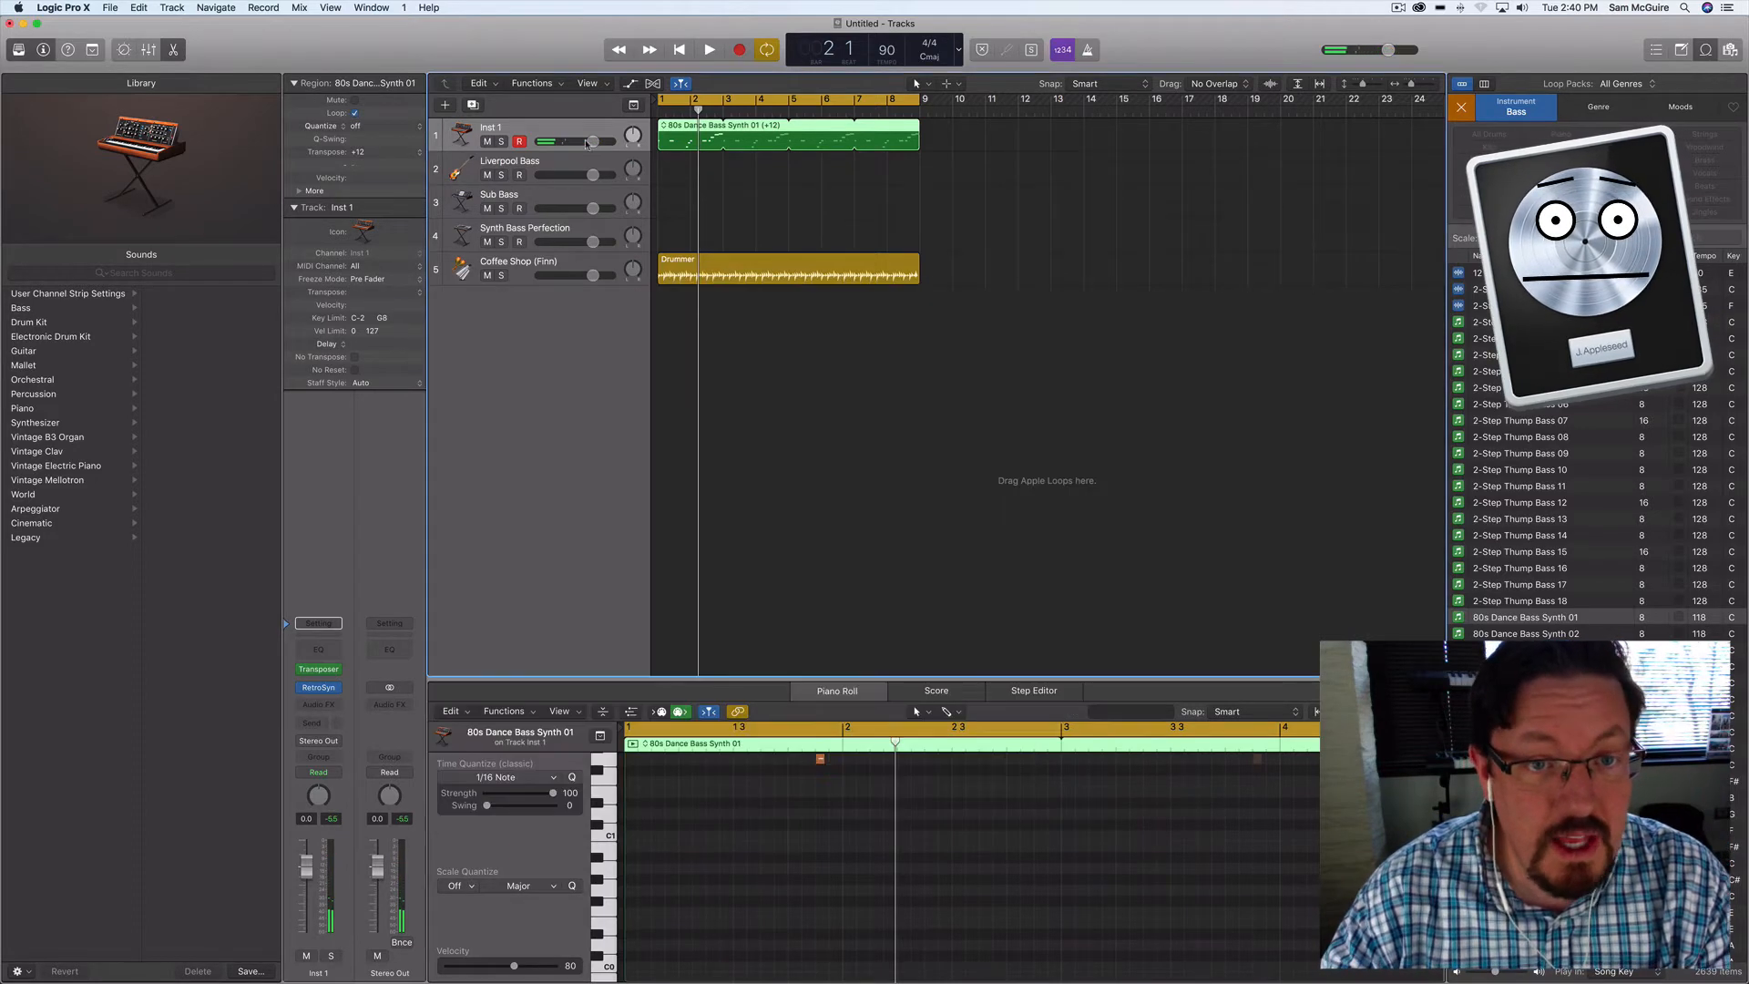
Move the 80s Dance Bass Synth 01 region to the Liverpool Bass track and audition it from bar 1
left_click_drag(669, 138, 672, 172)
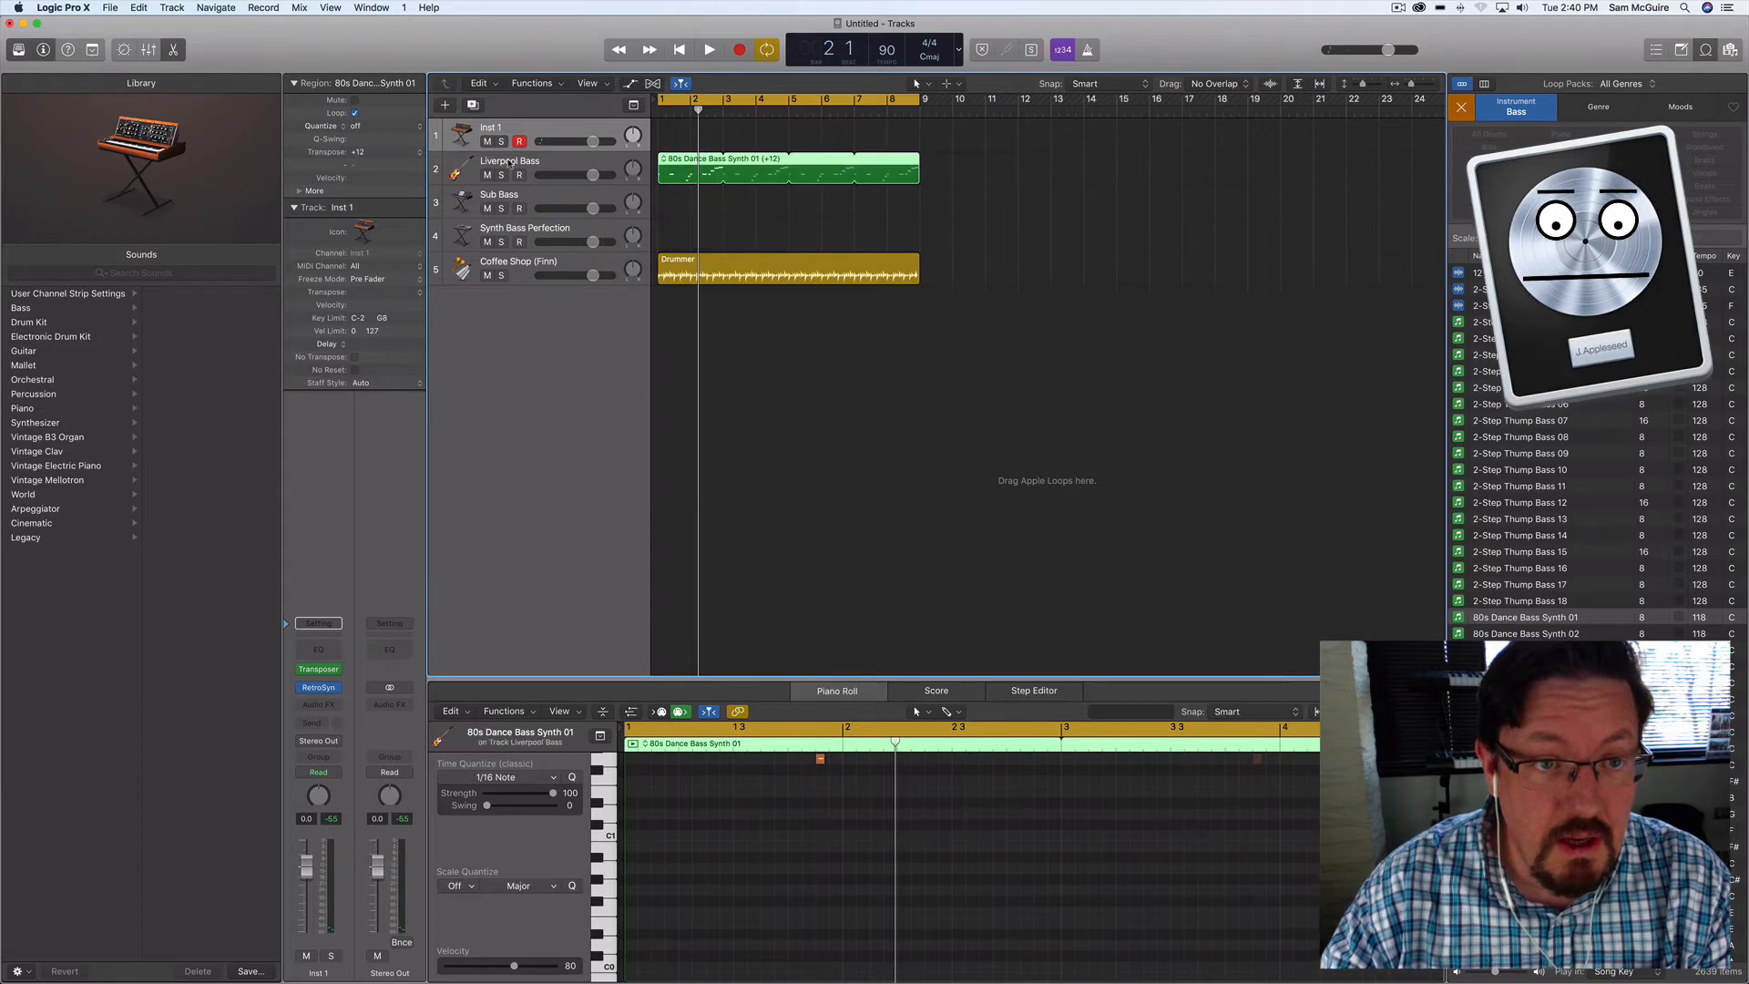
left_click(524, 167)
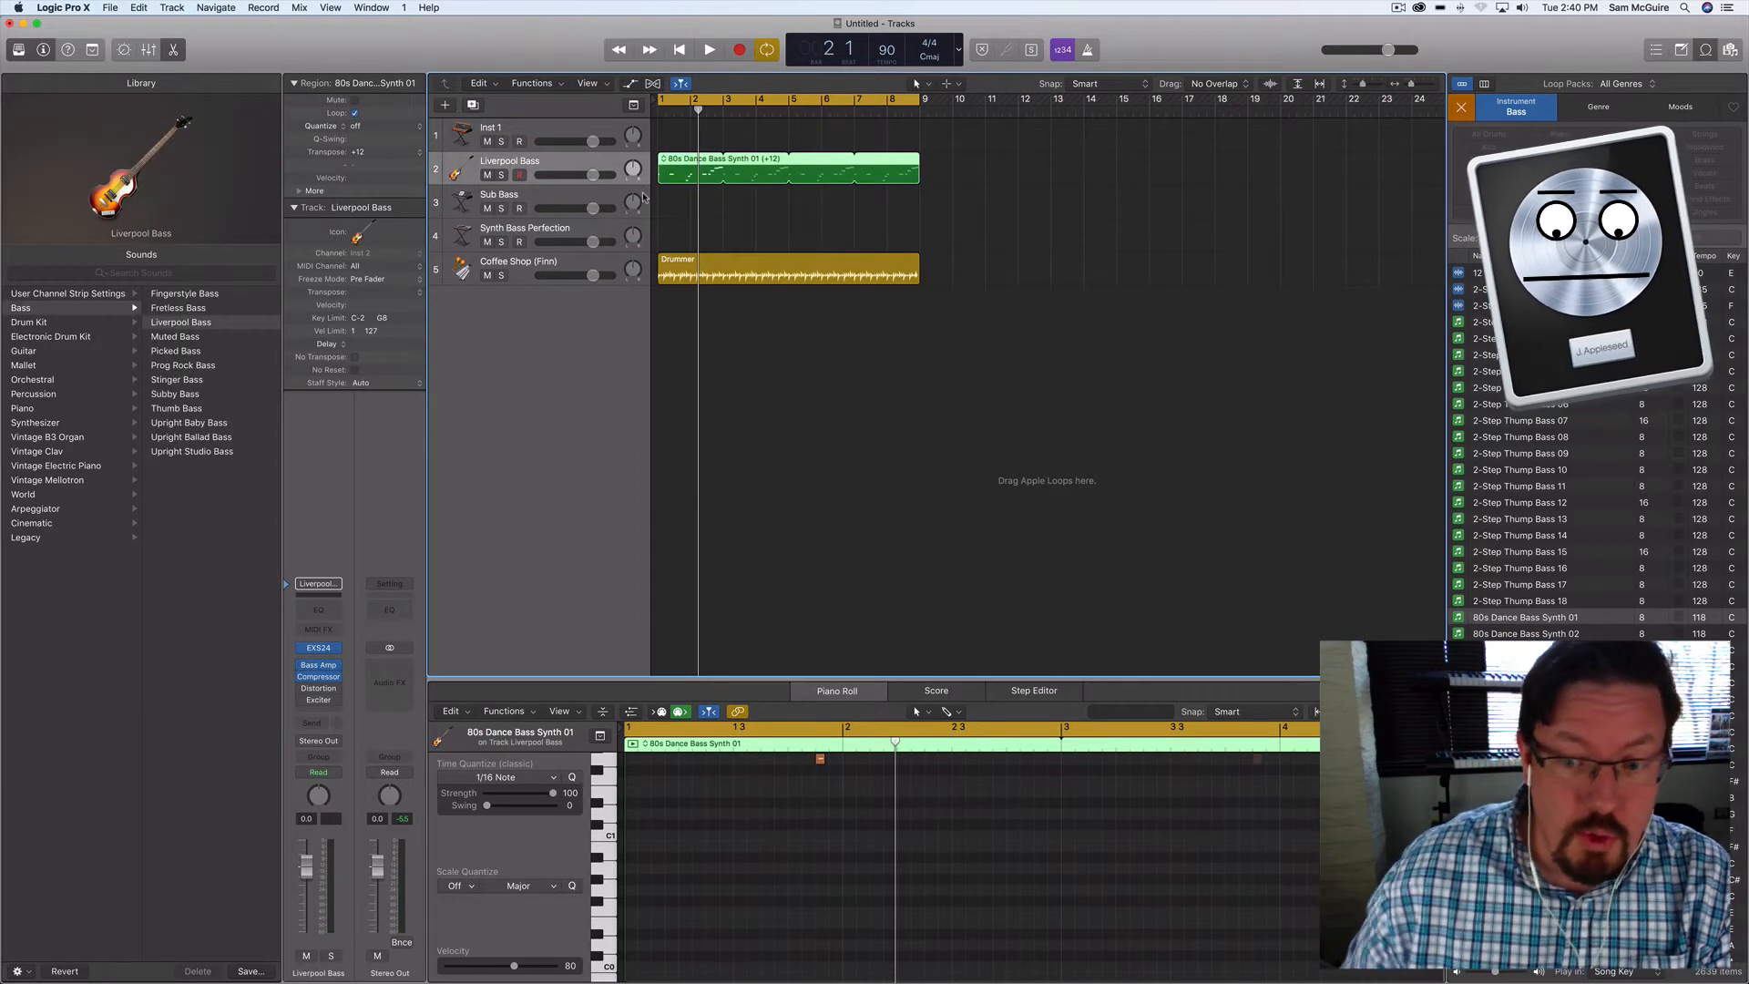
key("Return")
key("space")
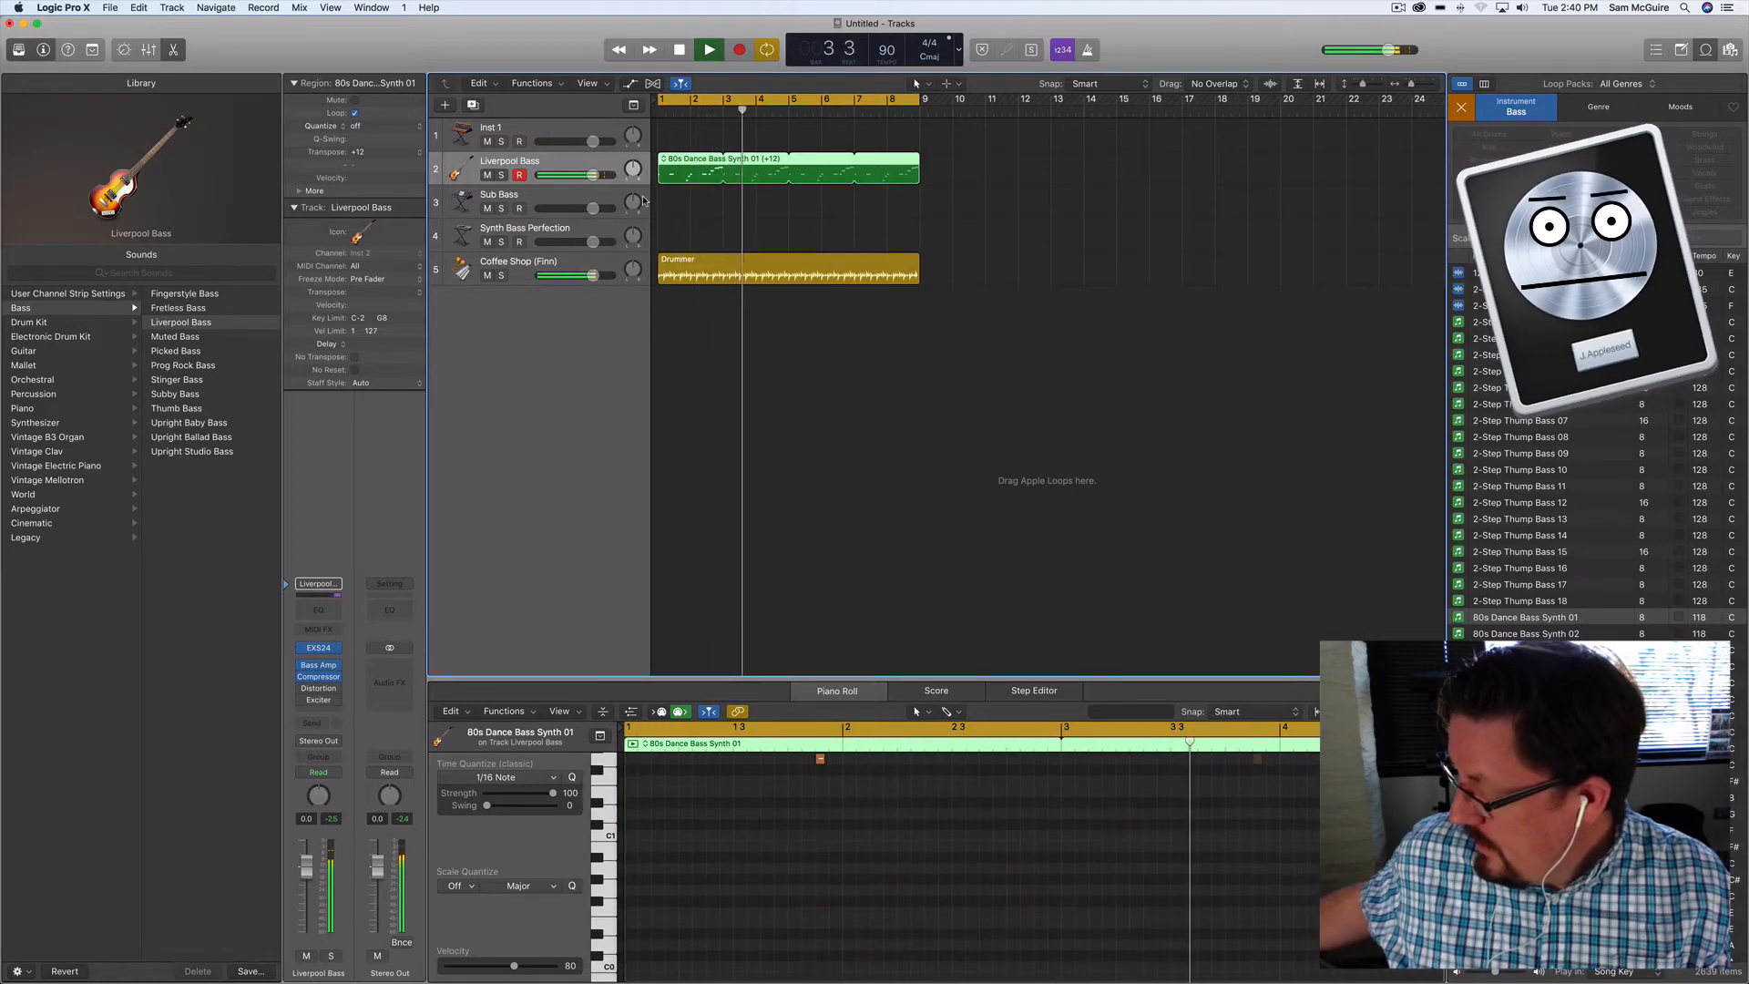
key("space")
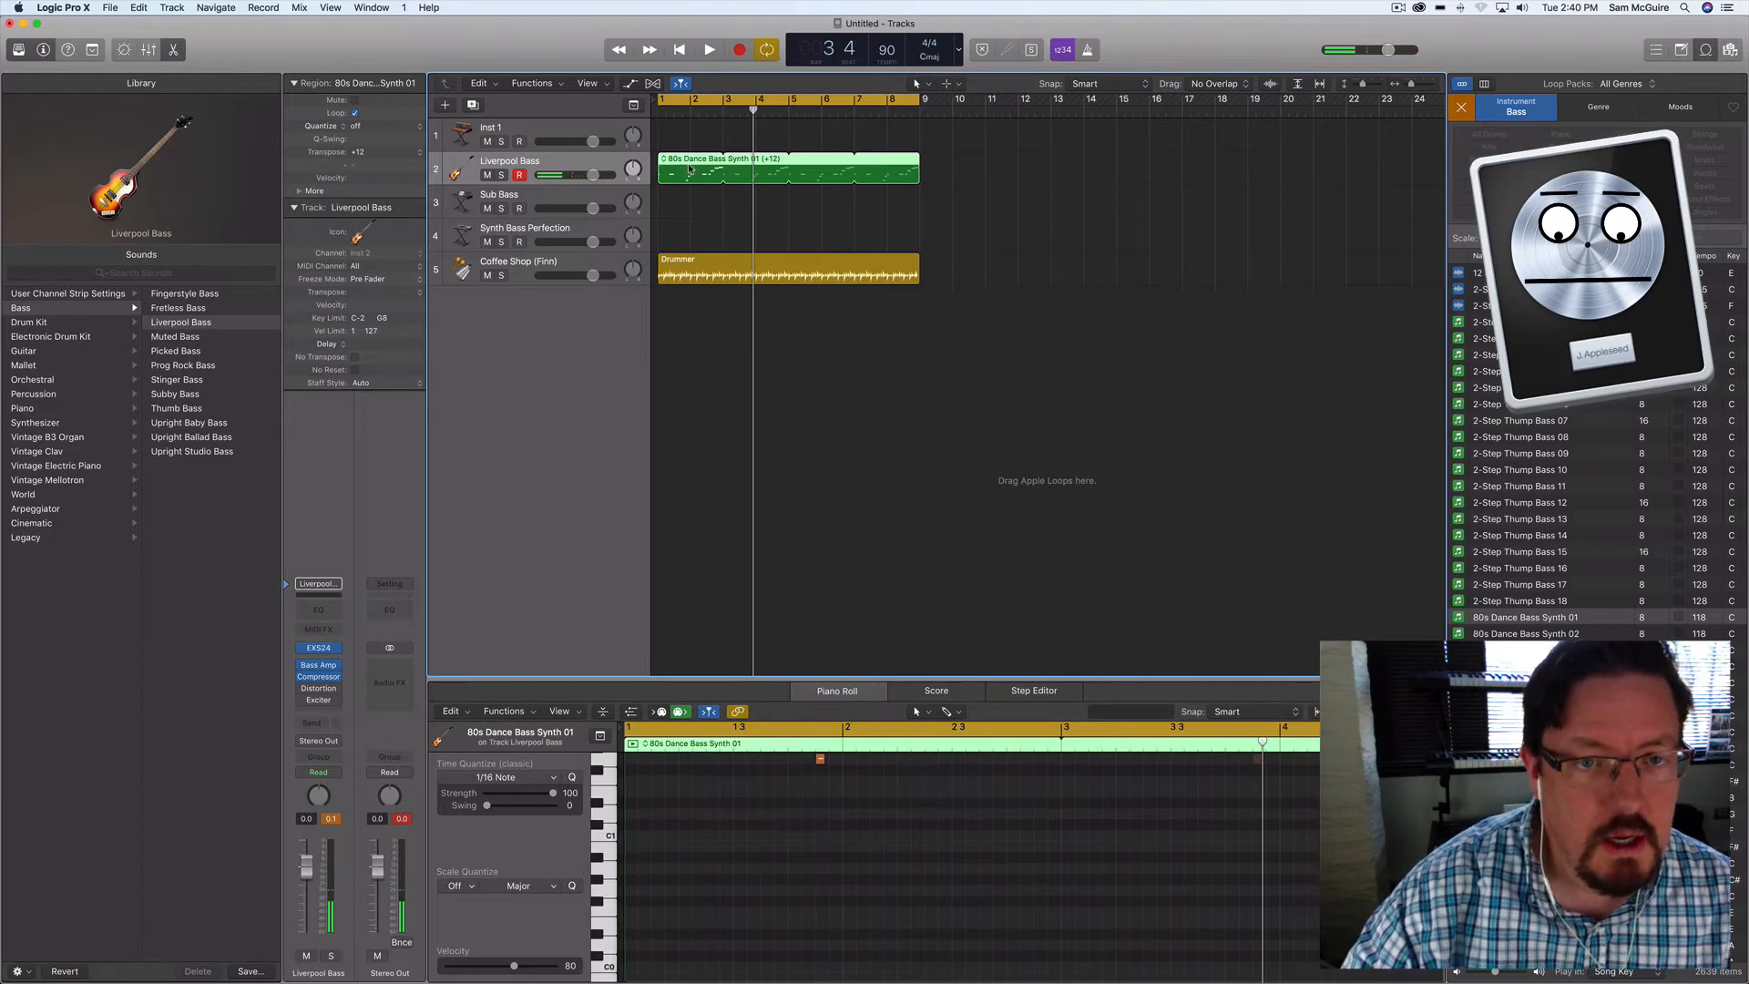
Move the 80s Dance Bass Synth 01 region from the Liverpool Bass track to the Sub Bass track
left_click_drag(690, 169, 686, 197)
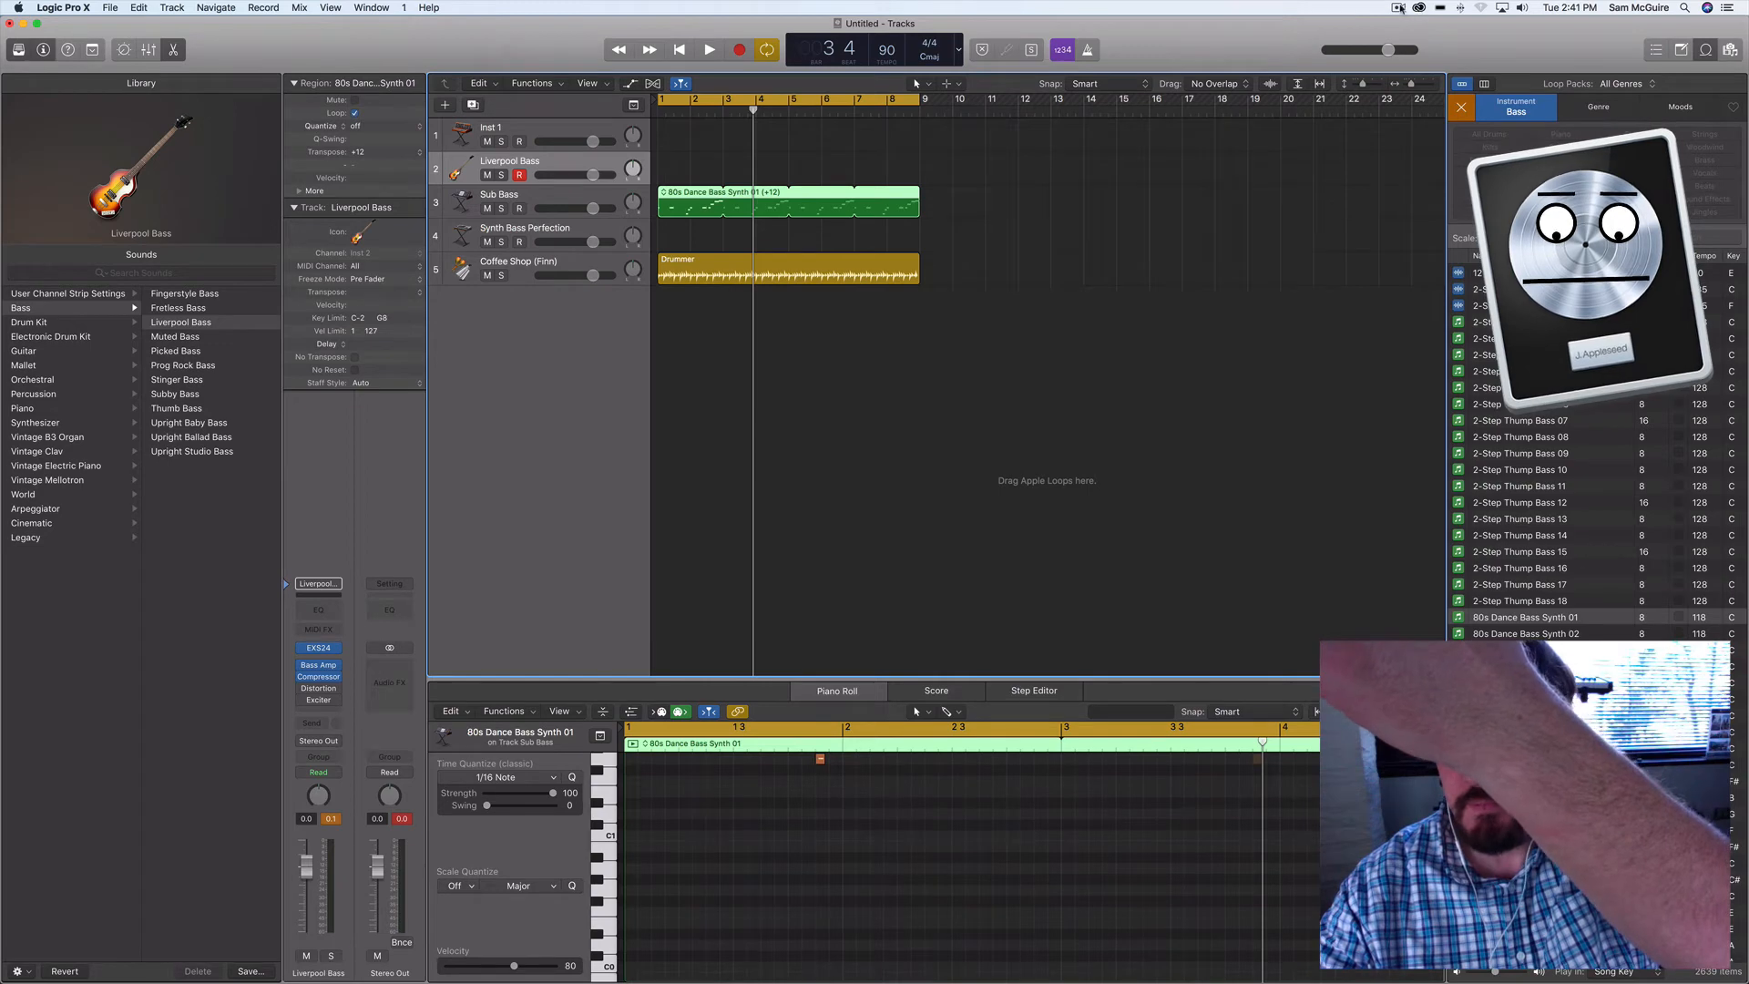
left_click(1400, 9)
left_click(1426, 62)
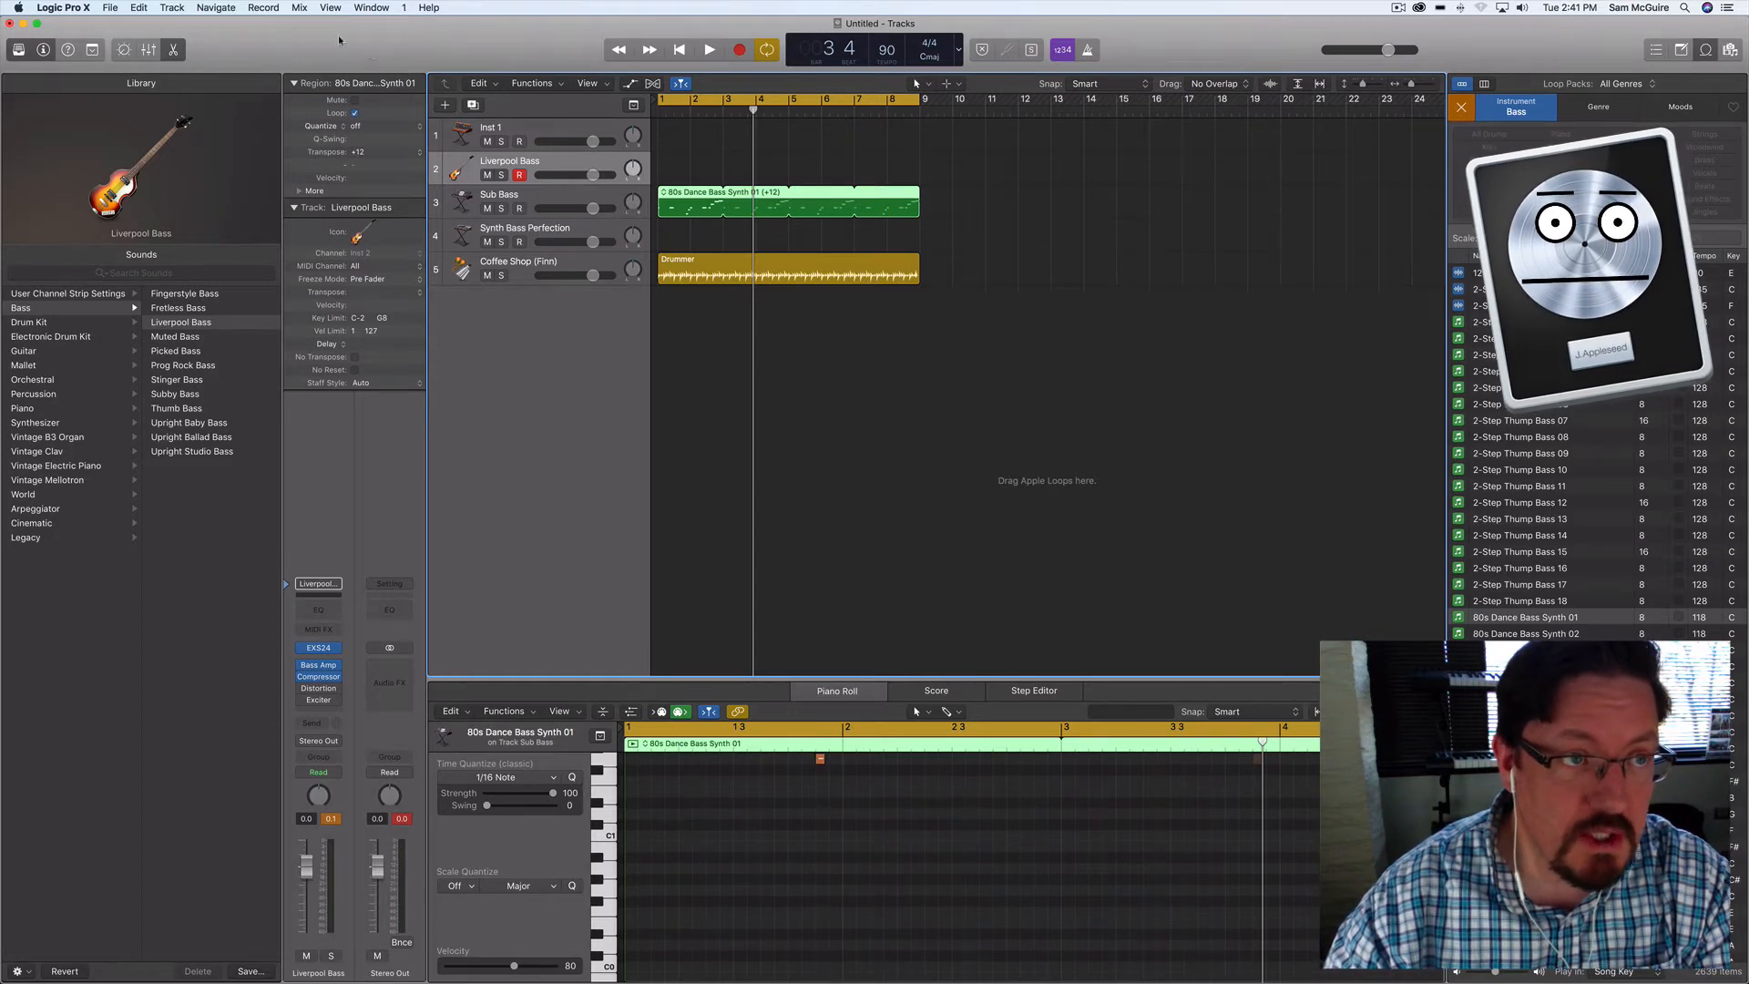
Examine the project's sharing options, including Project to GarageBand for iOS
left_click(107, 7)
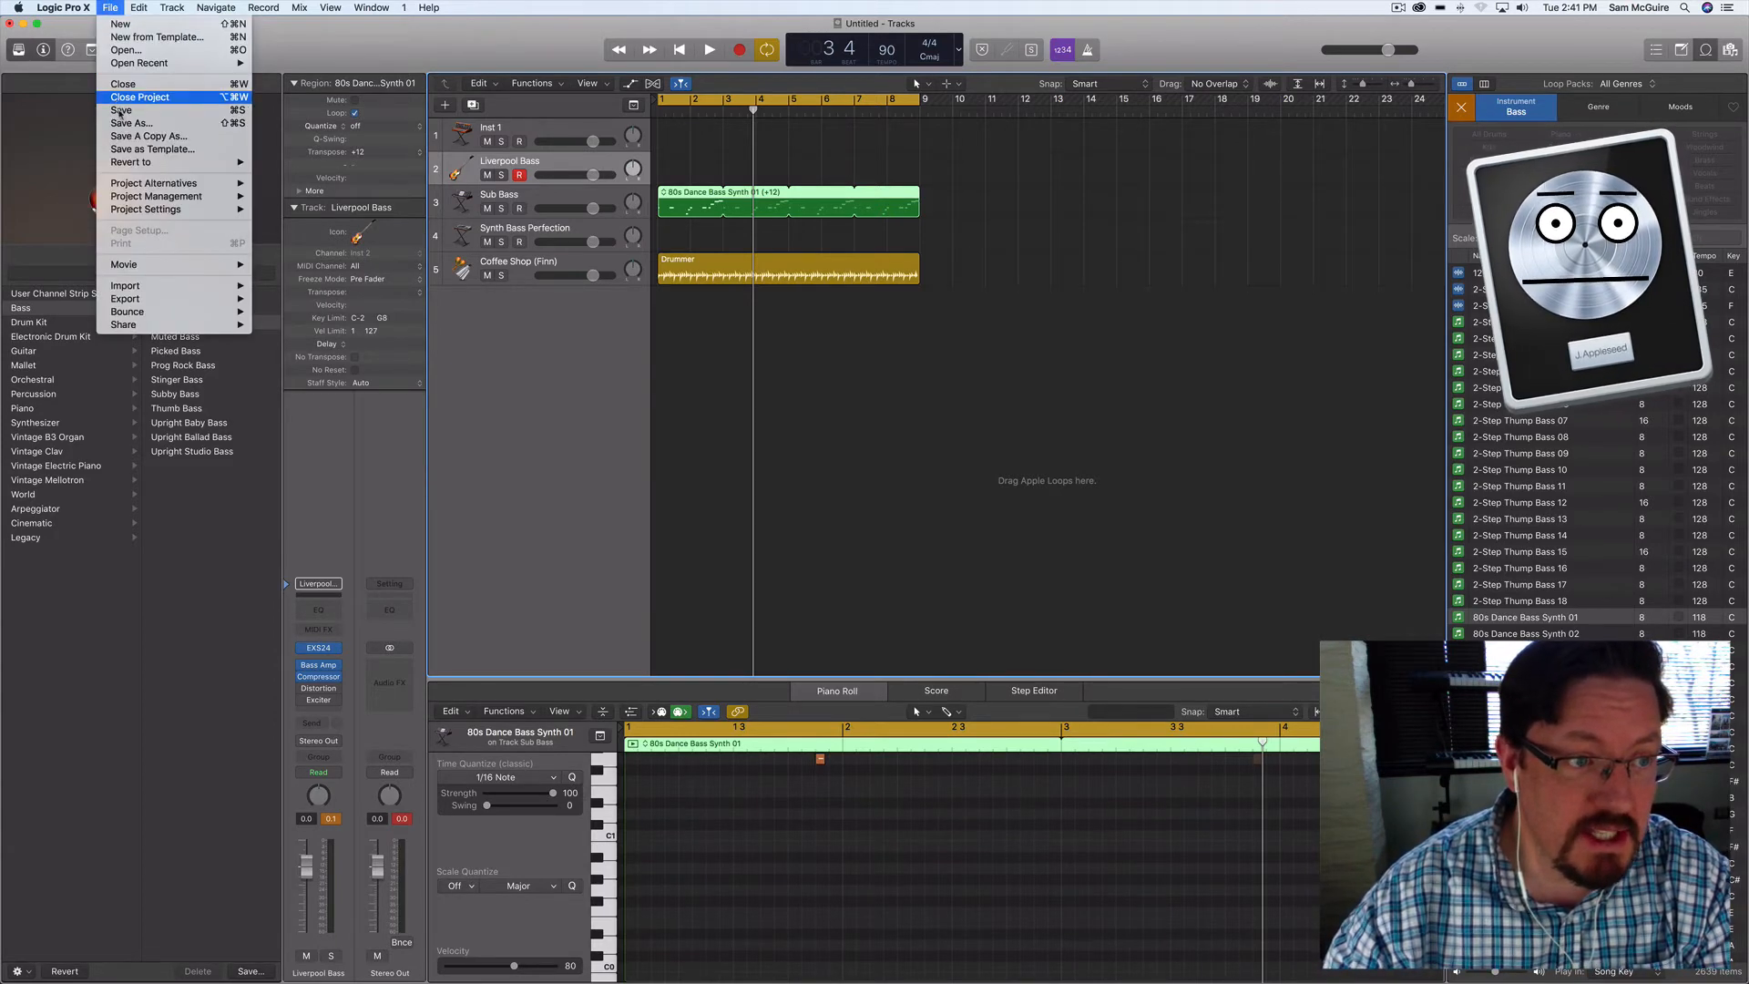
mouse_move(164, 324)
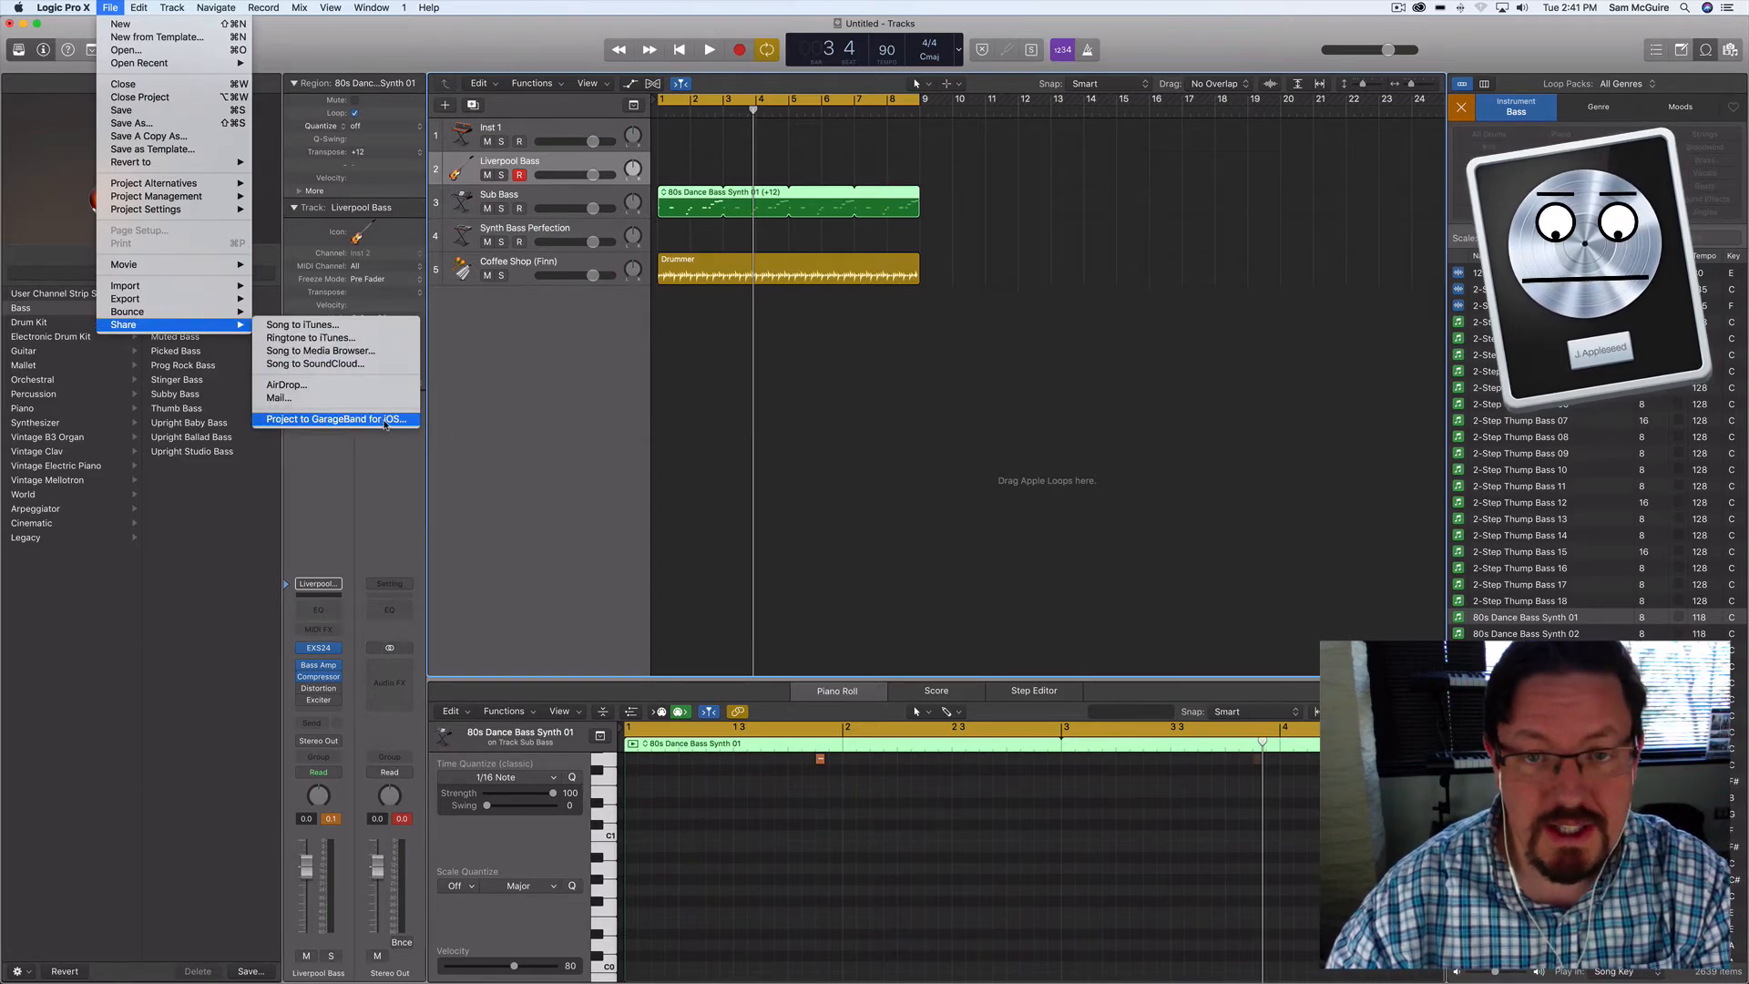
left_click(110, 7)
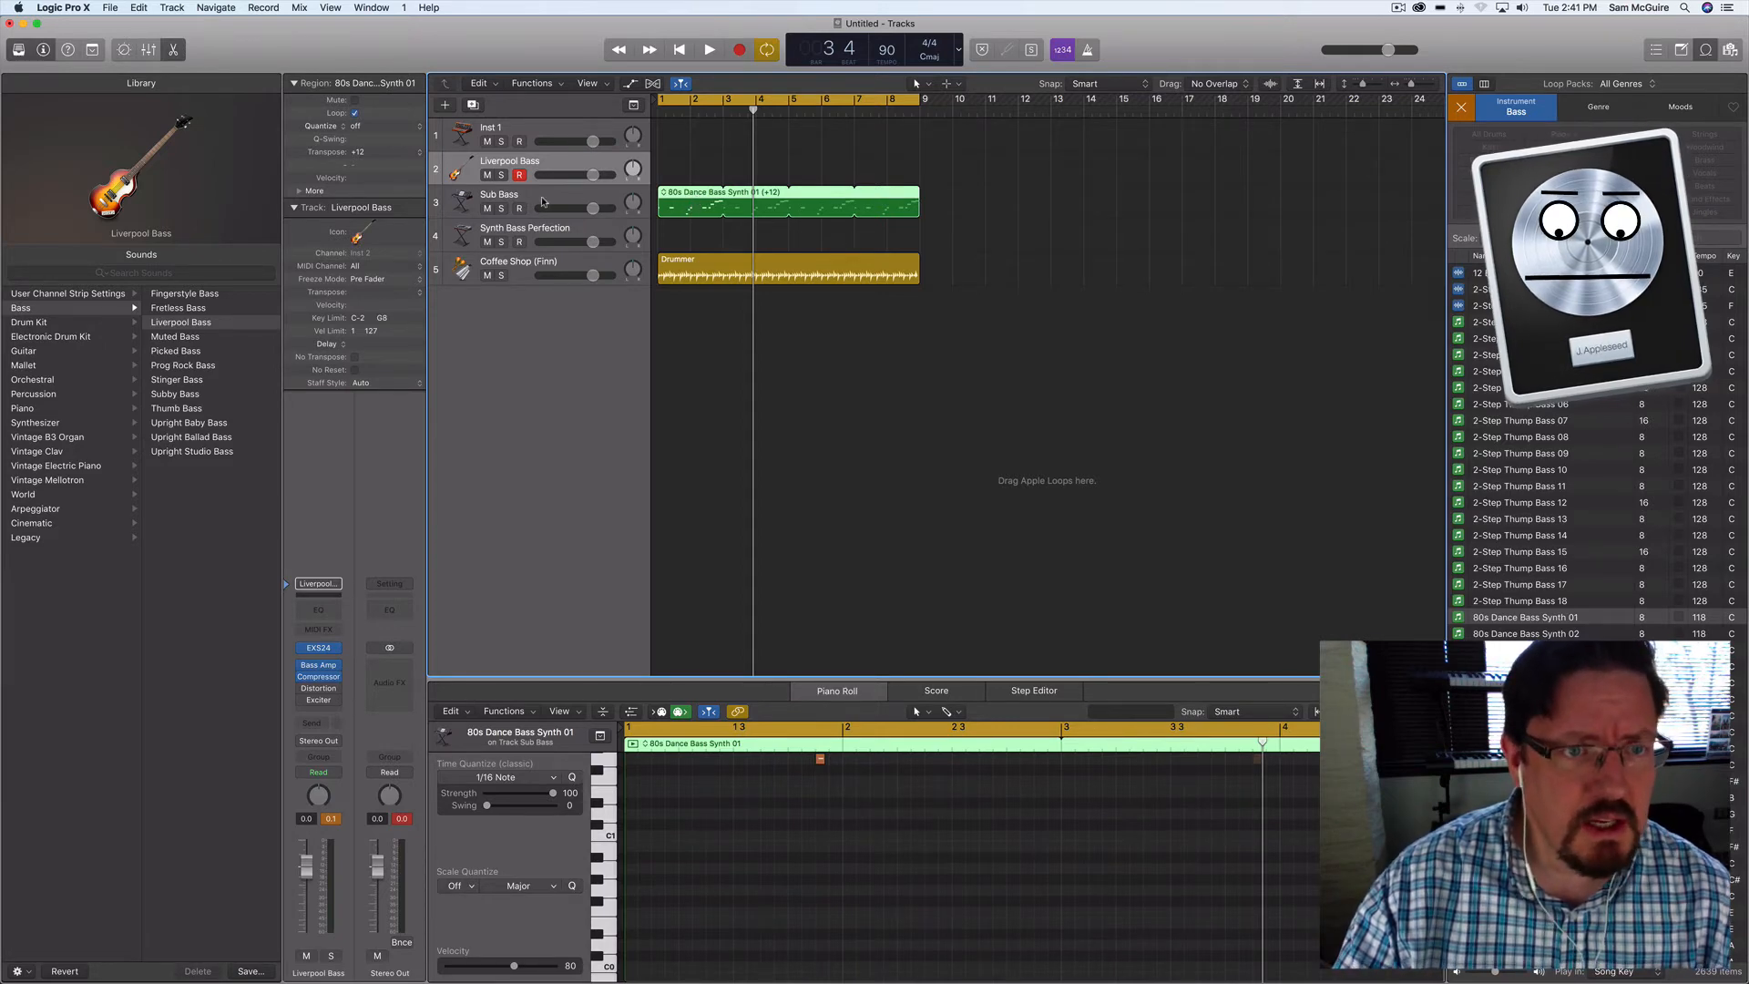
Open the Sculpture instrument of the Sub Bass track and place its window below the track regions
left_click(512, 198)
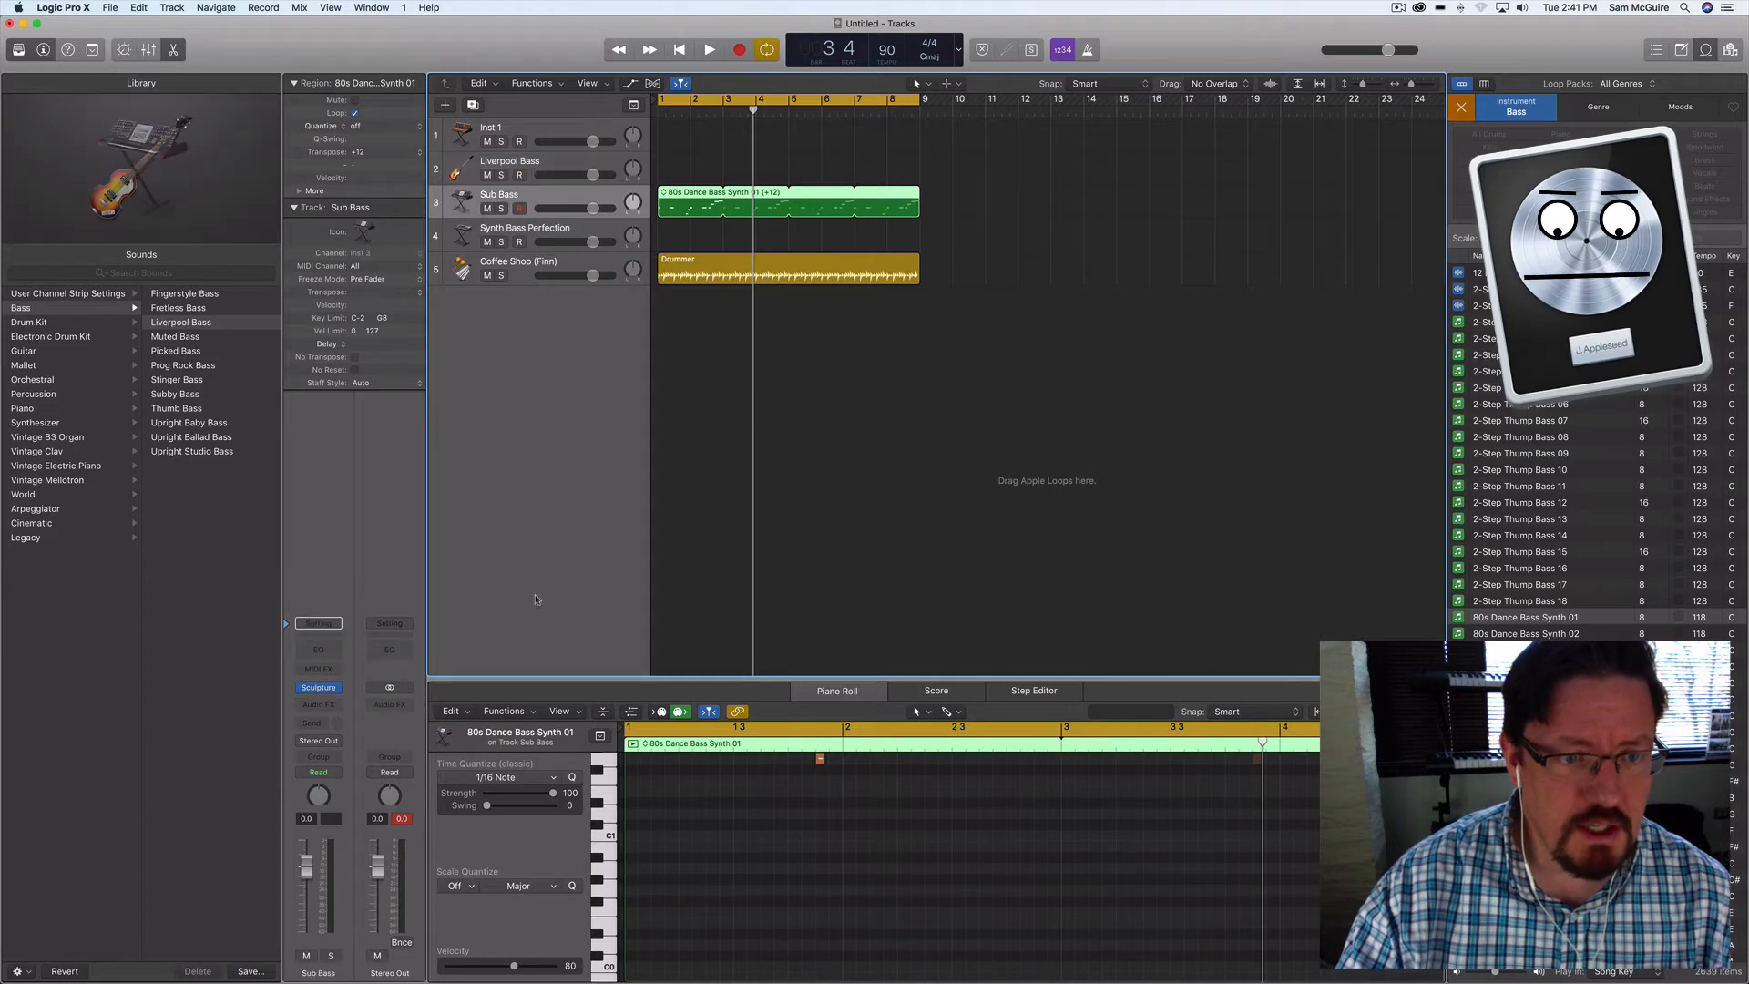
left_click(319, 689)
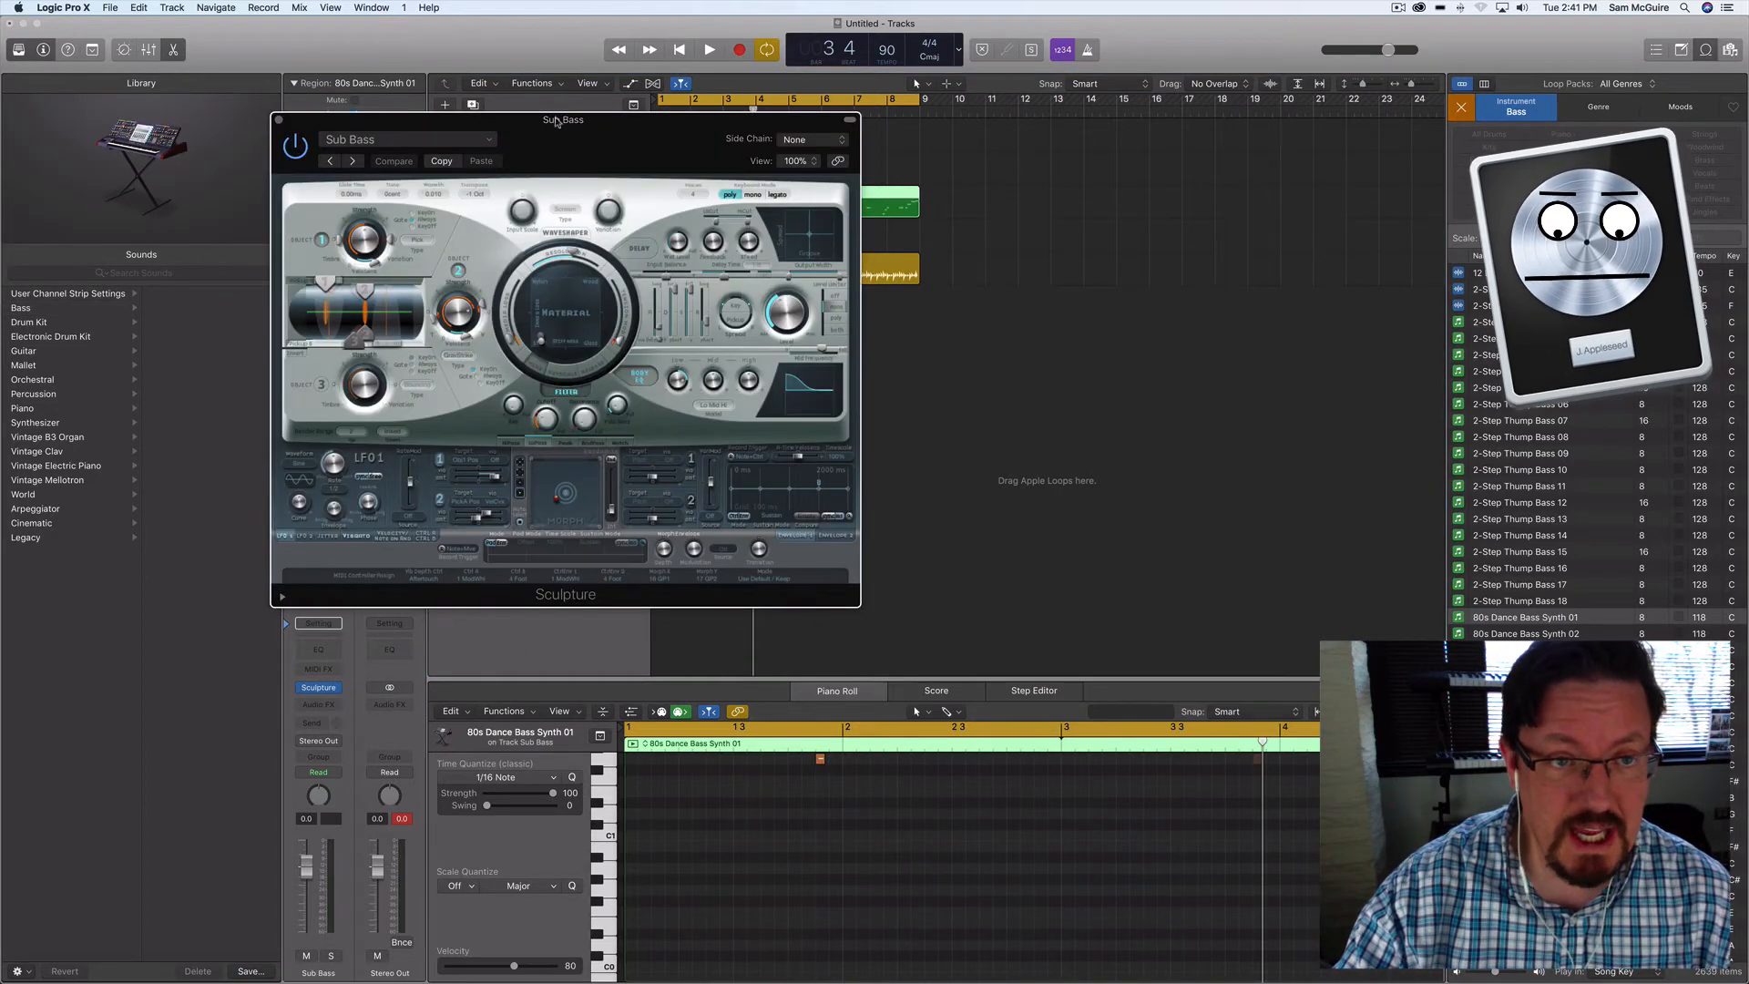
left_click_drag(558, 143, 681, 121)
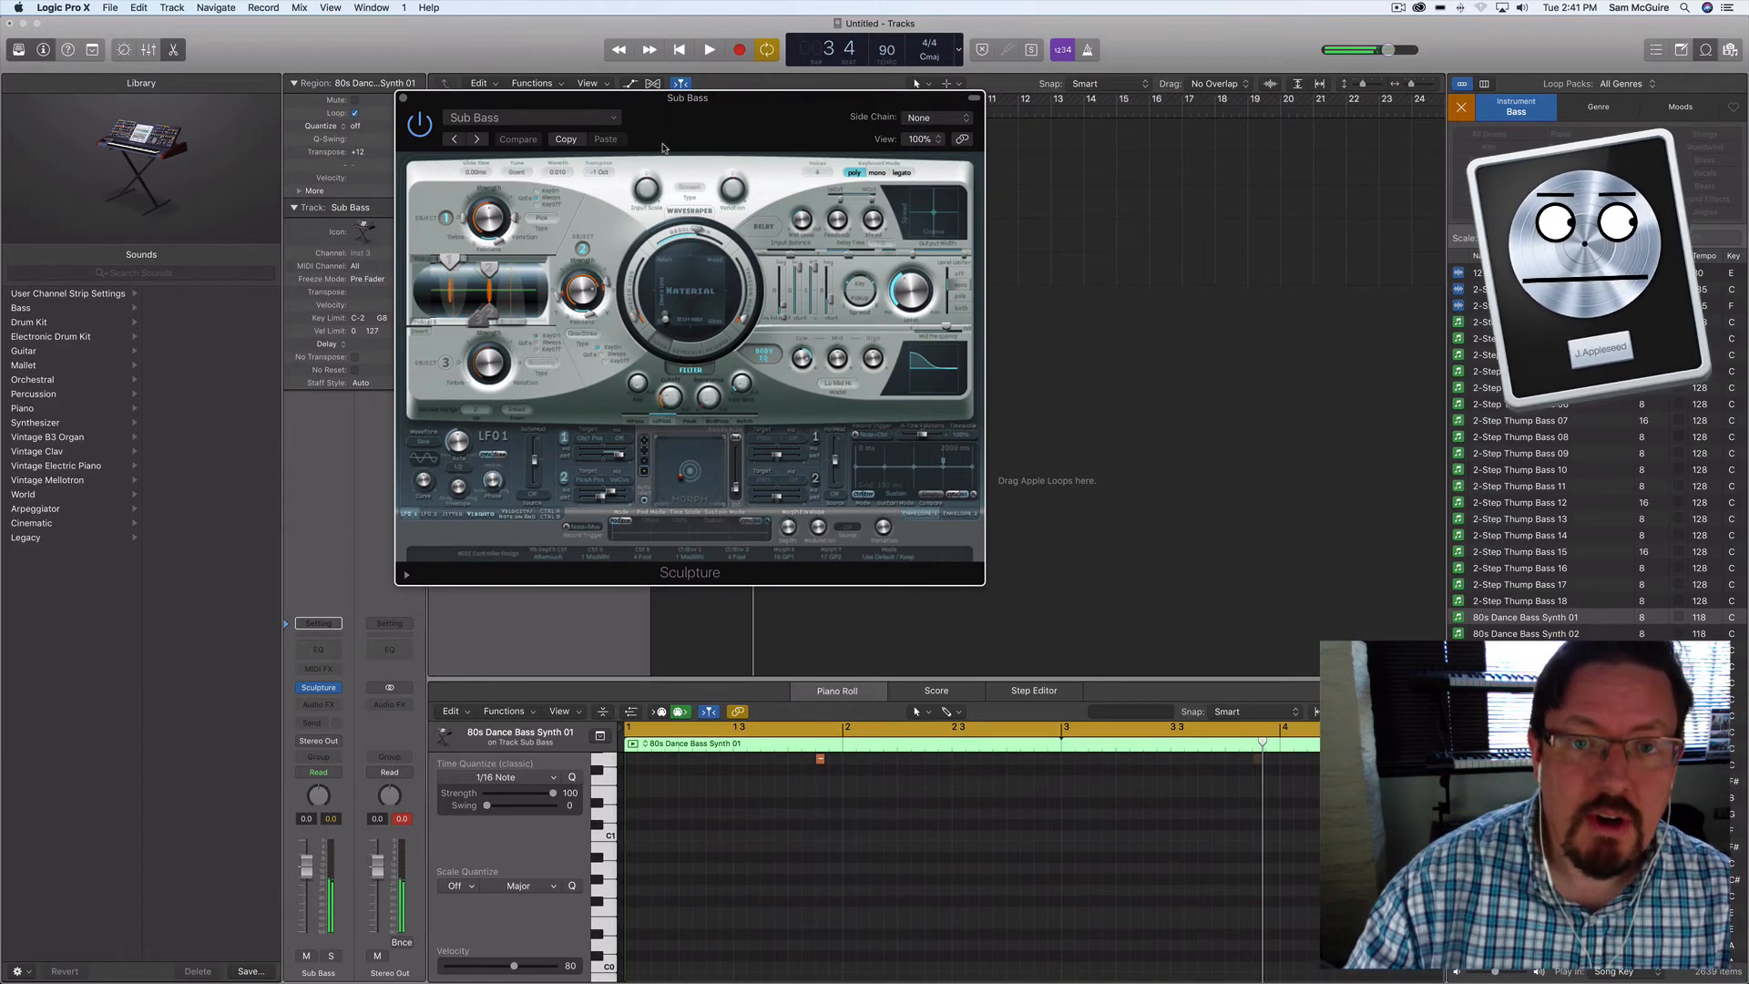
left_click_drag(701, 115, 779, 337)
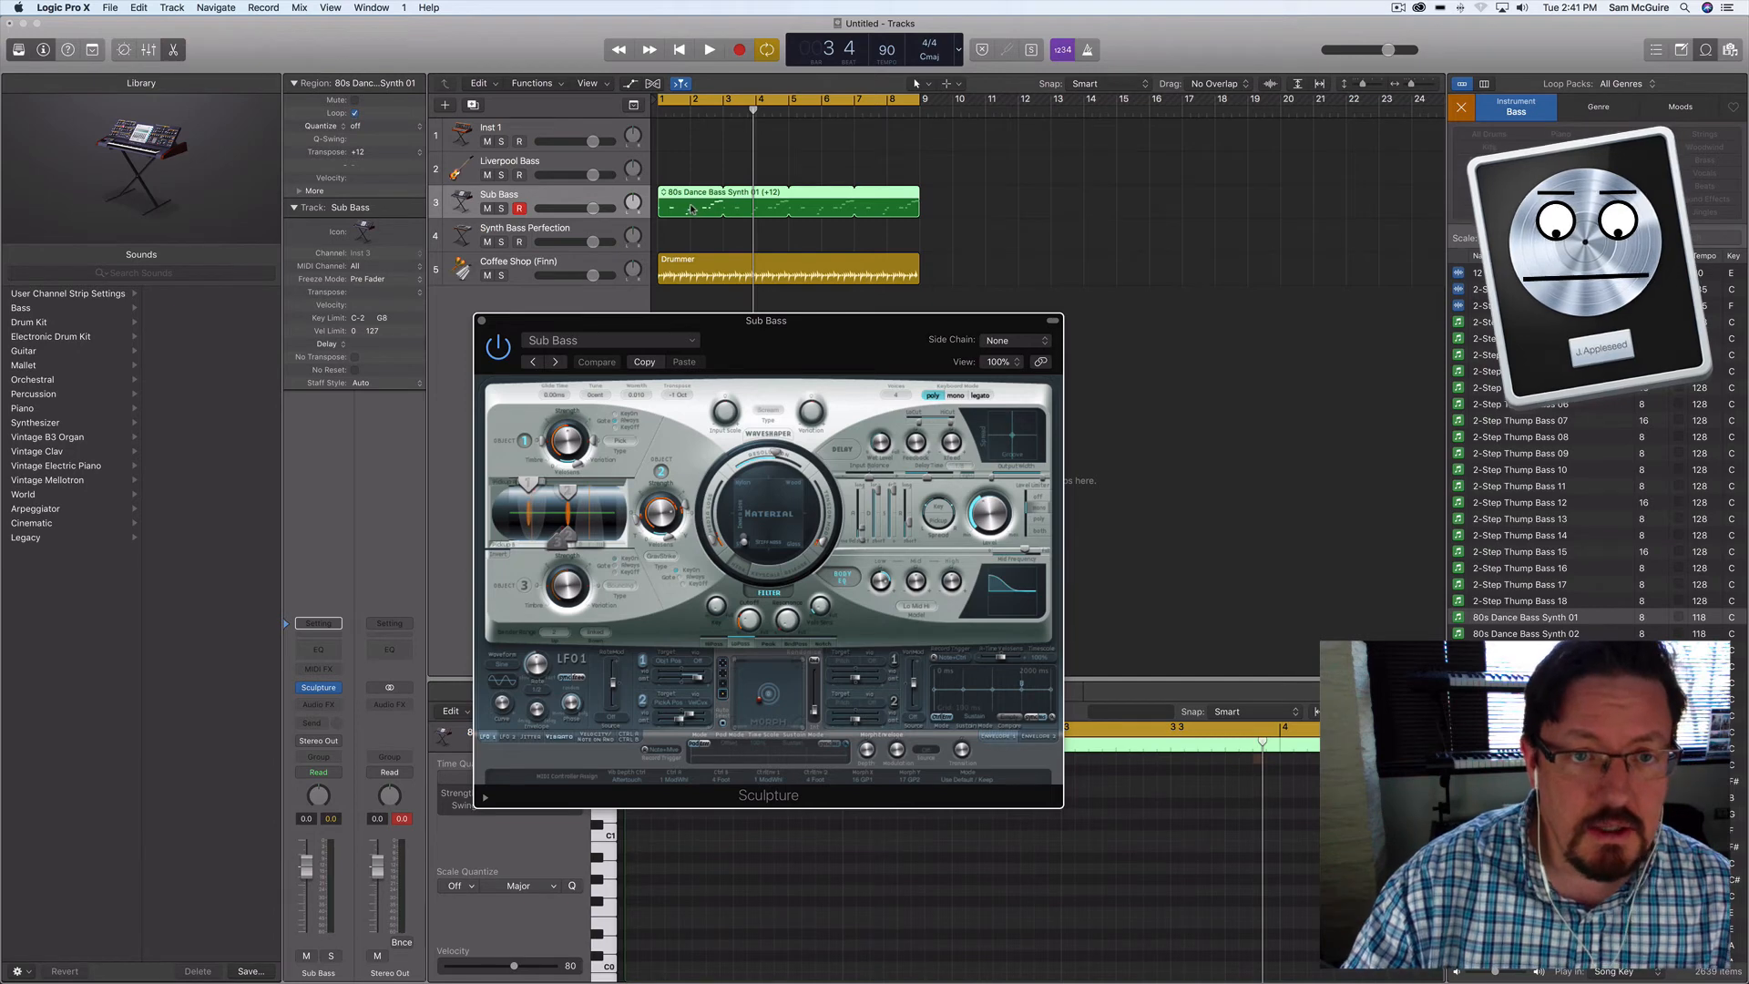
Copy the 80s Dance Bass Synth 01 region from Sub Bass to Inst 1 and audition both layers together
left_click_drag(689, 212, 691, 142)
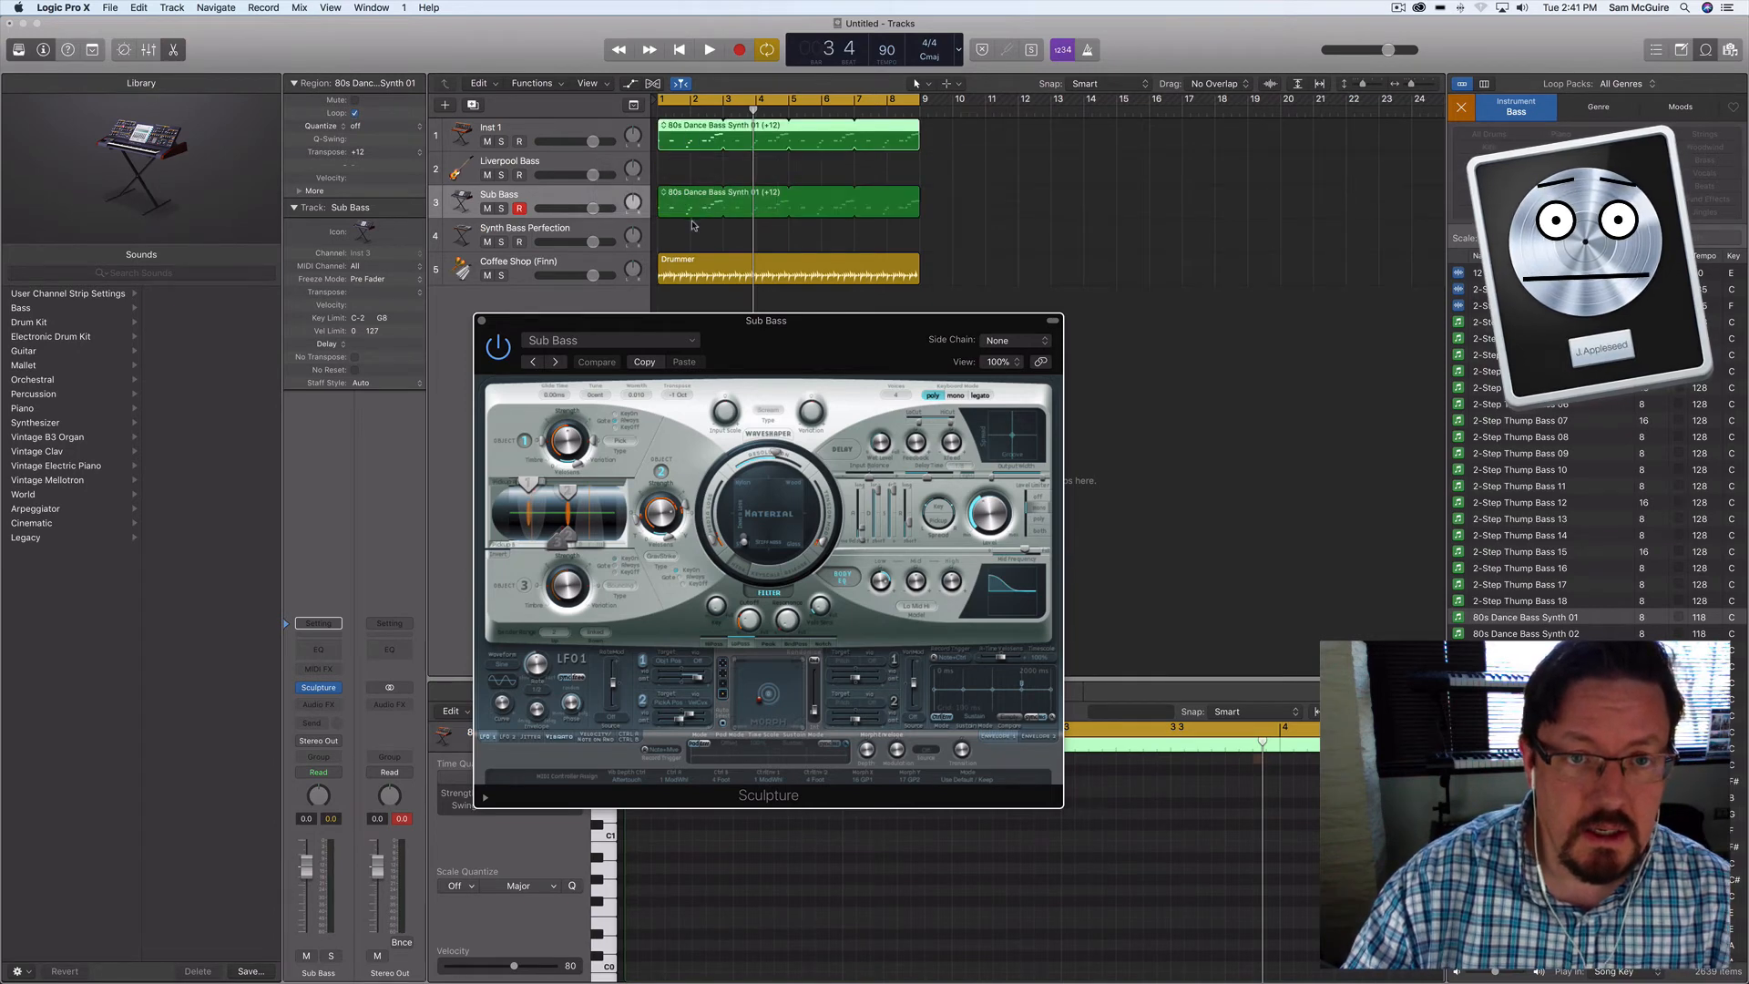
key("space")
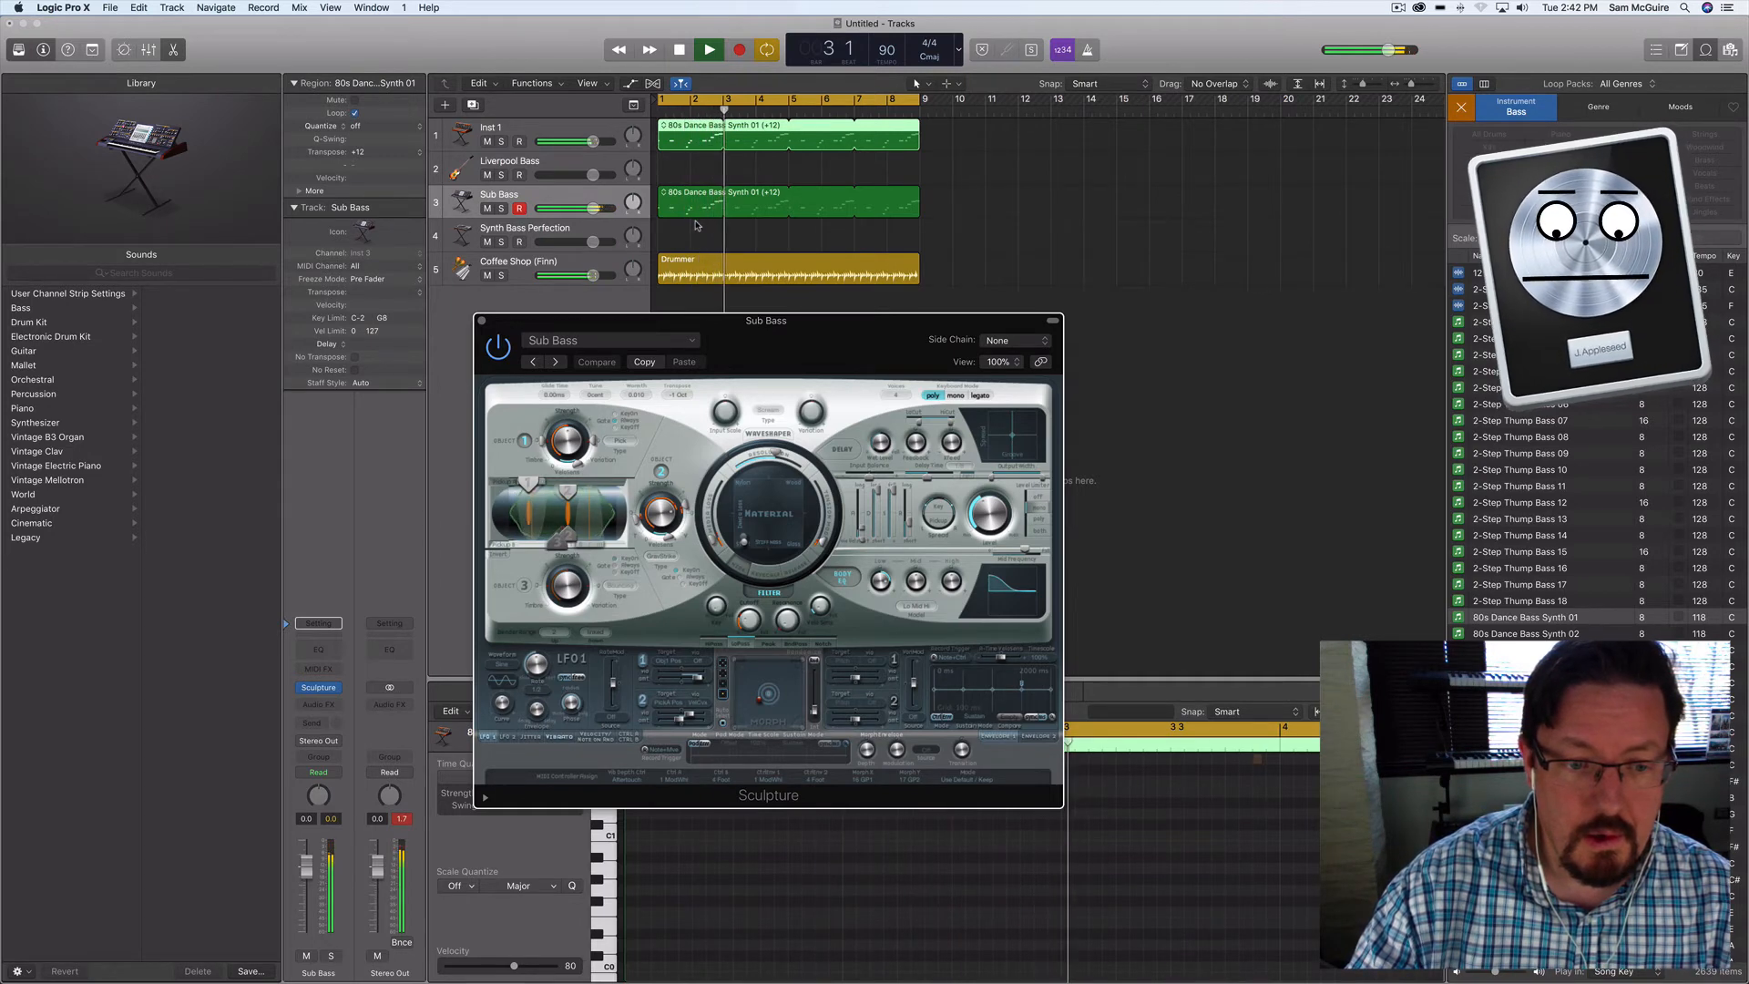
key("space")
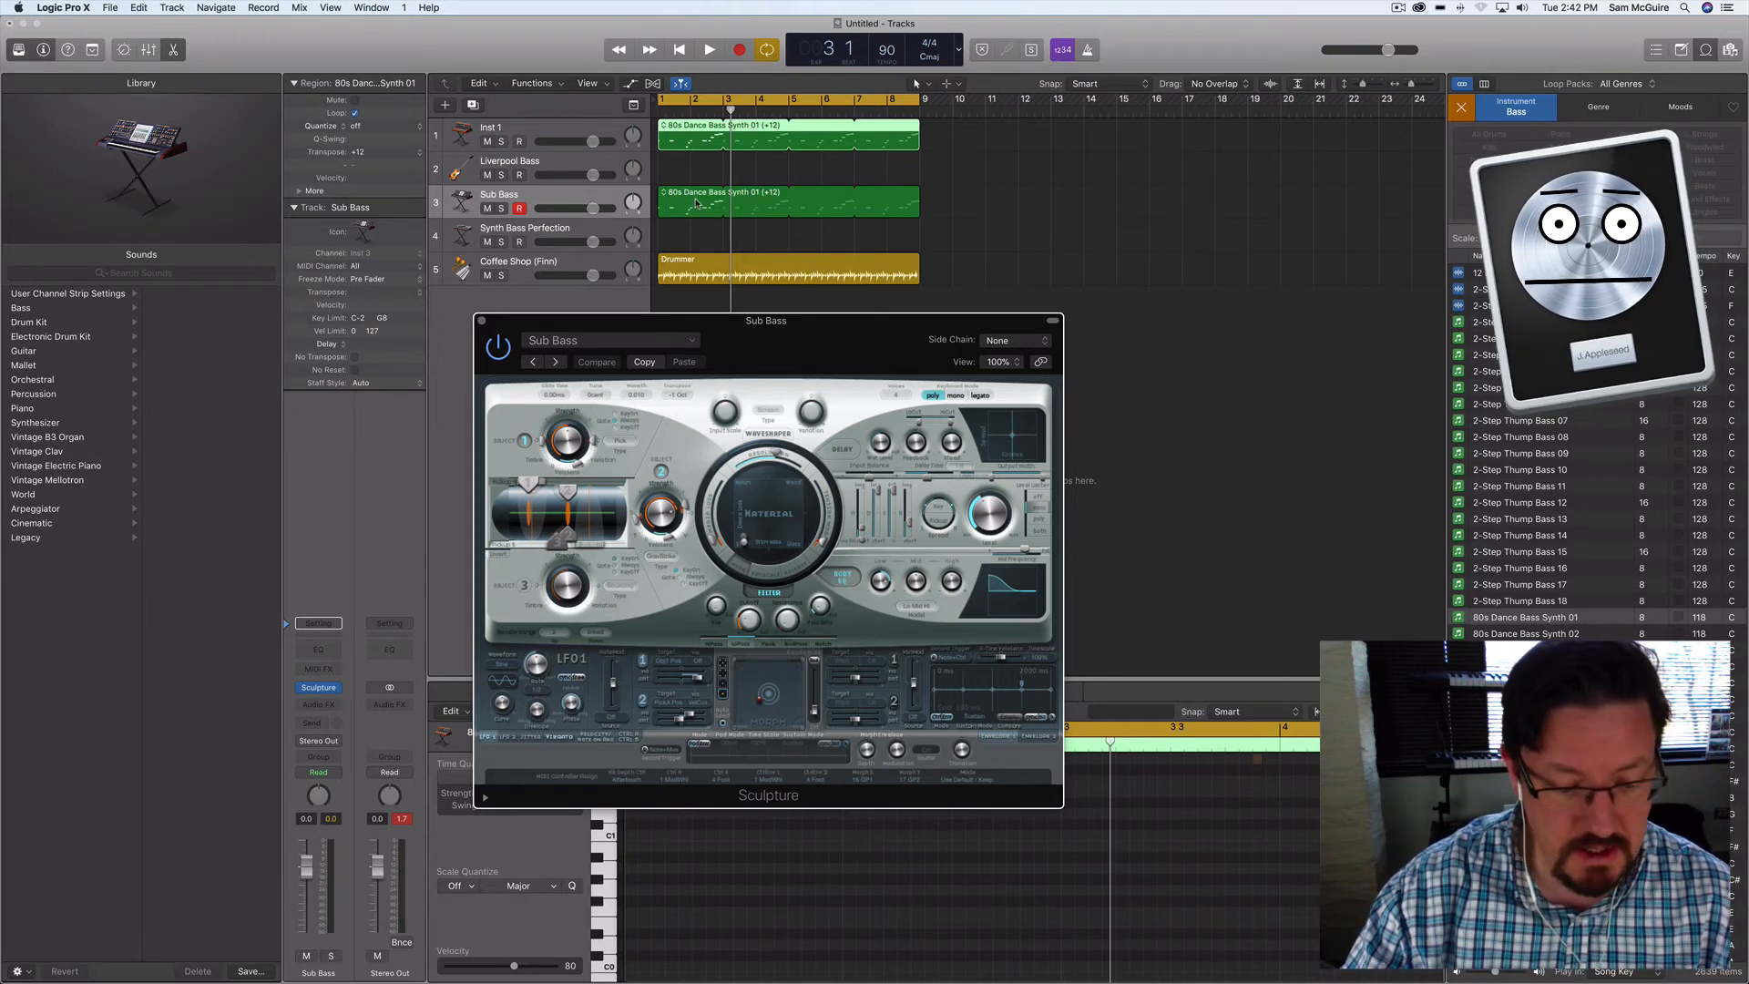
key("space")
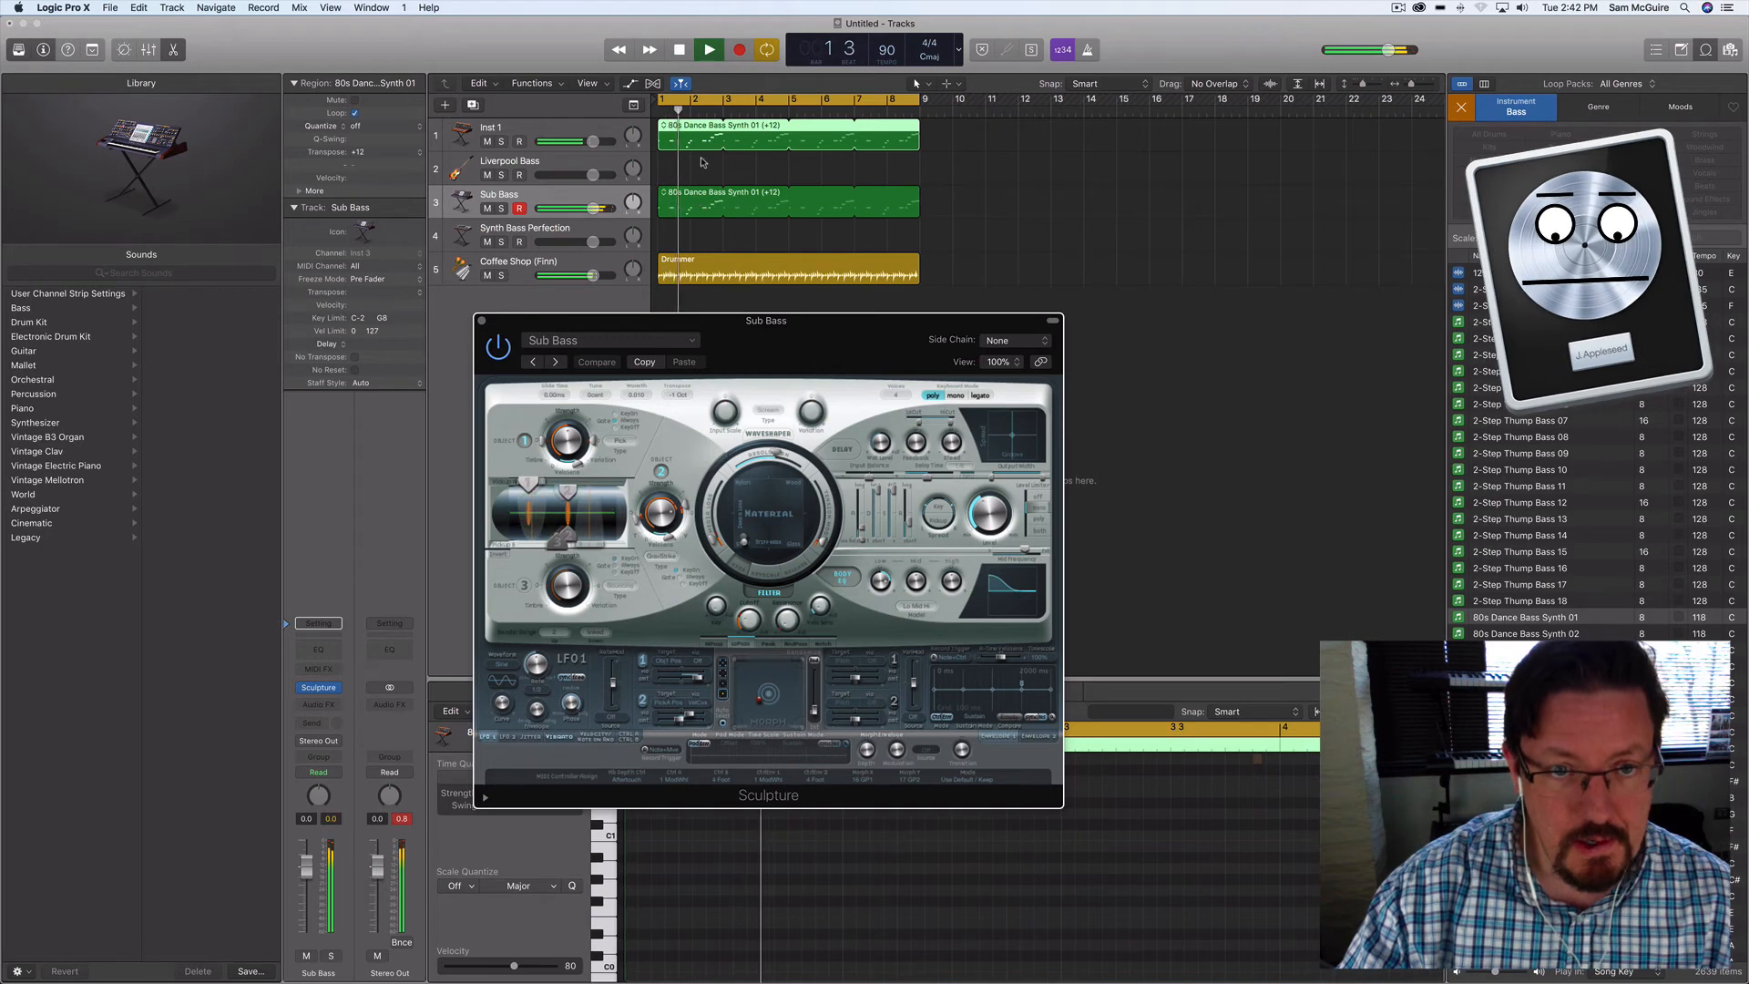
key("space")
Mute Inst 1 and move the Sub Bass region to the Synth Bass Perfection track, making that track active
left_click(486, 142)
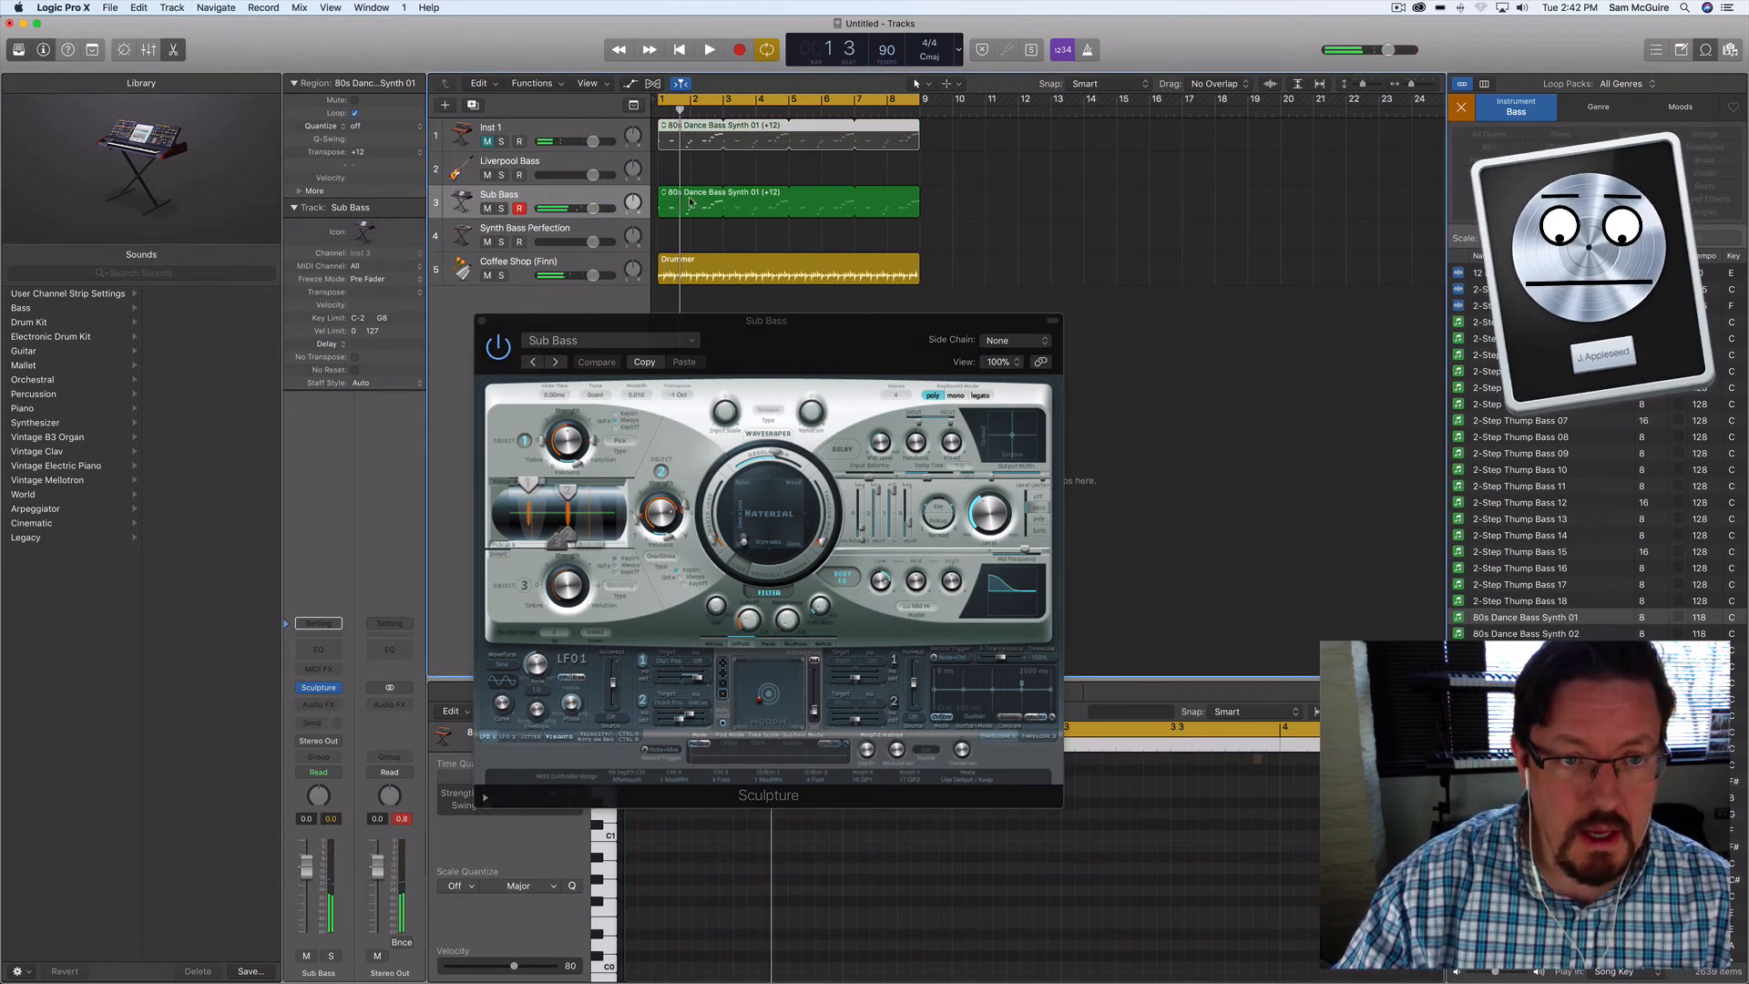
left_click_drag(690, 202, 689, 236)
left_click(551, 234)
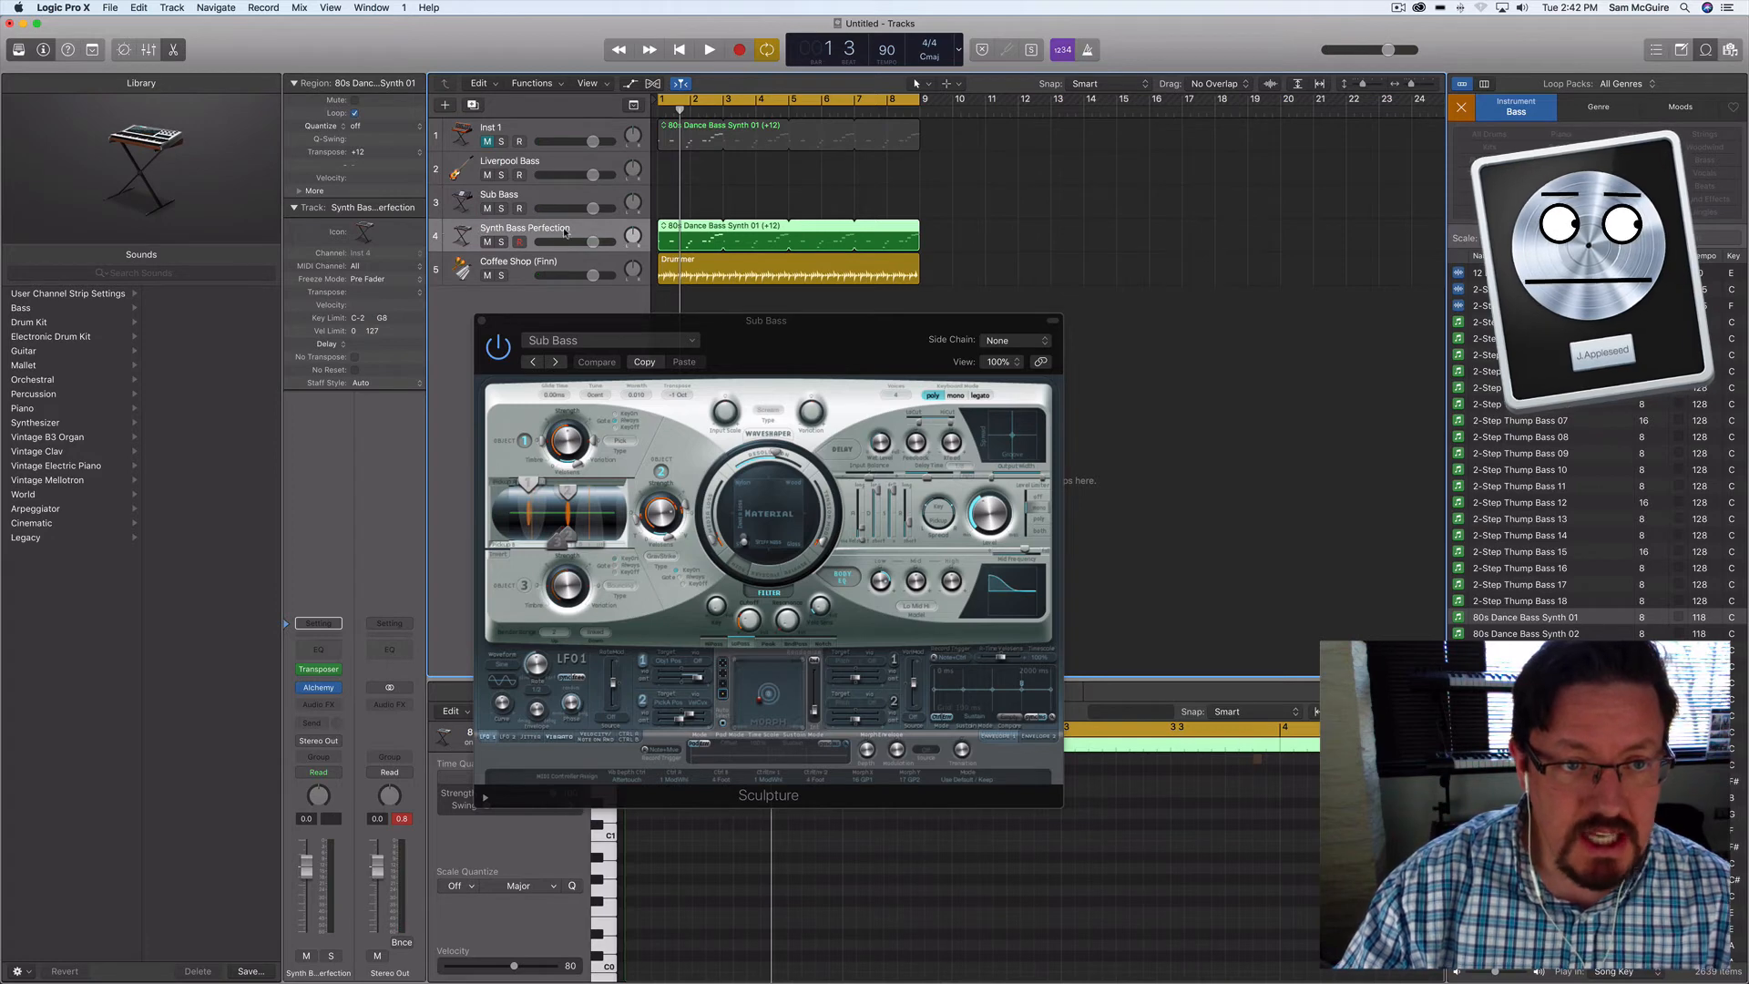
Close the Sculpture window and open Synth Bass Perfection's Alchemy instrument, placing its window below the regions
left_click(481, 321)
left_click(322, 691)
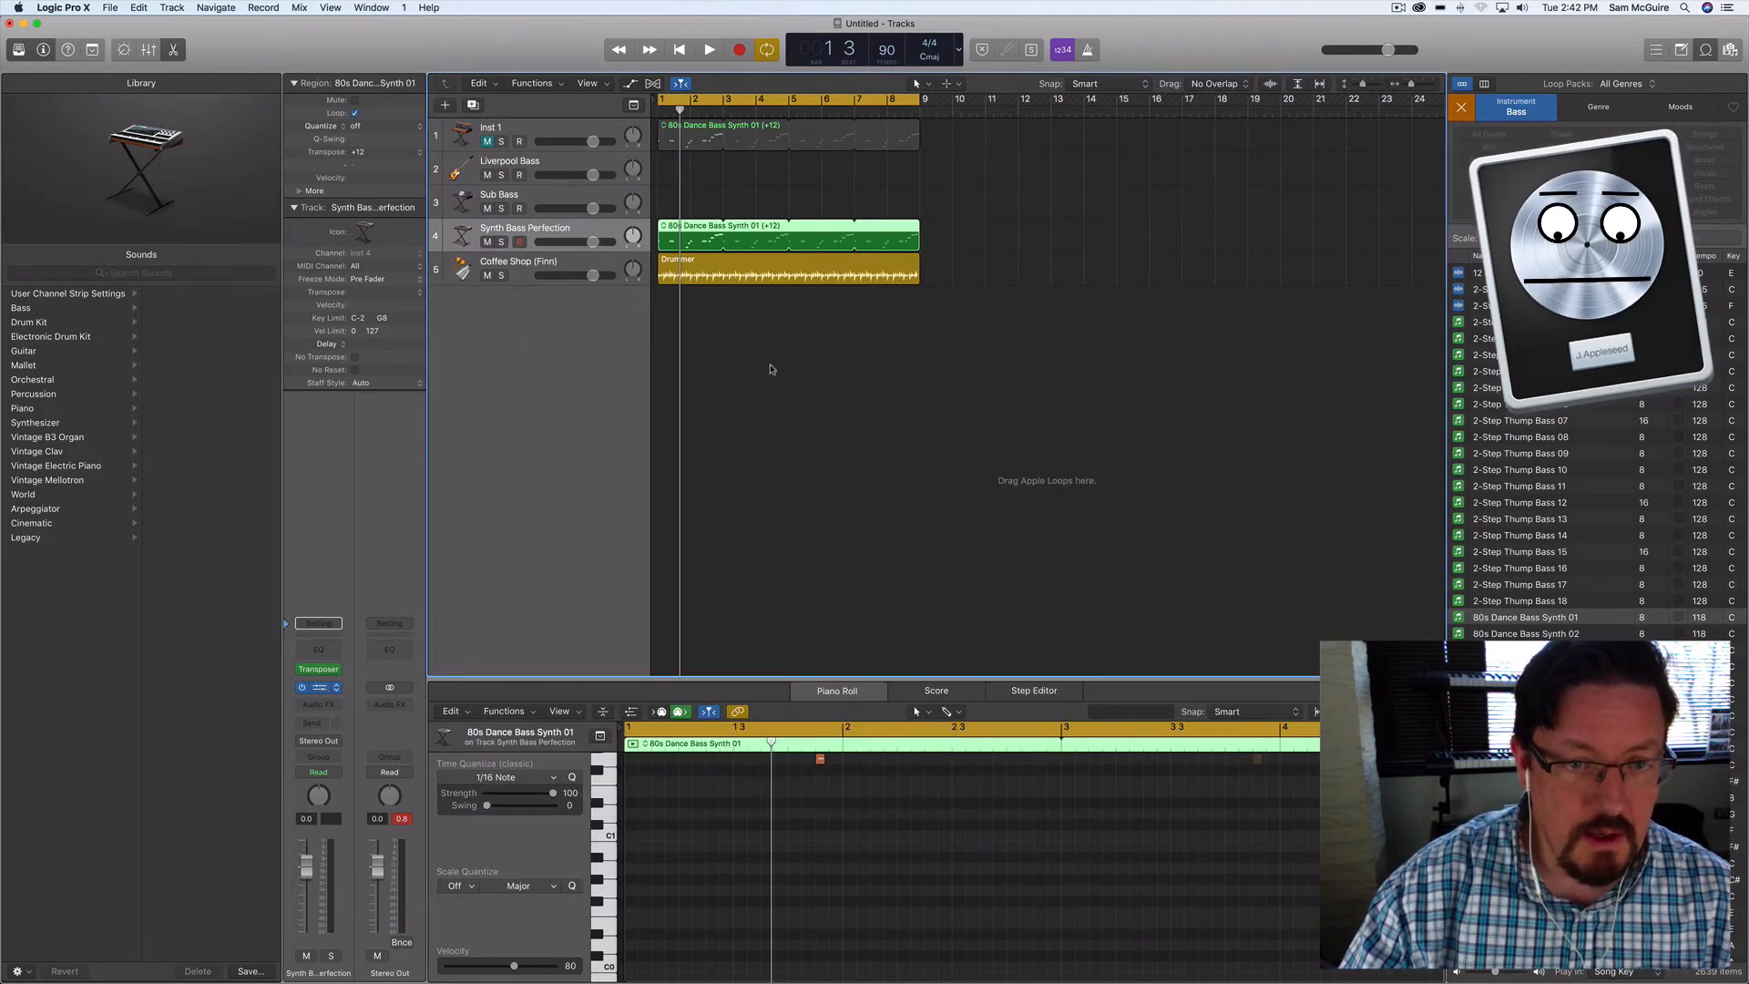
left_click_drag(1006, 148, 984, 333)
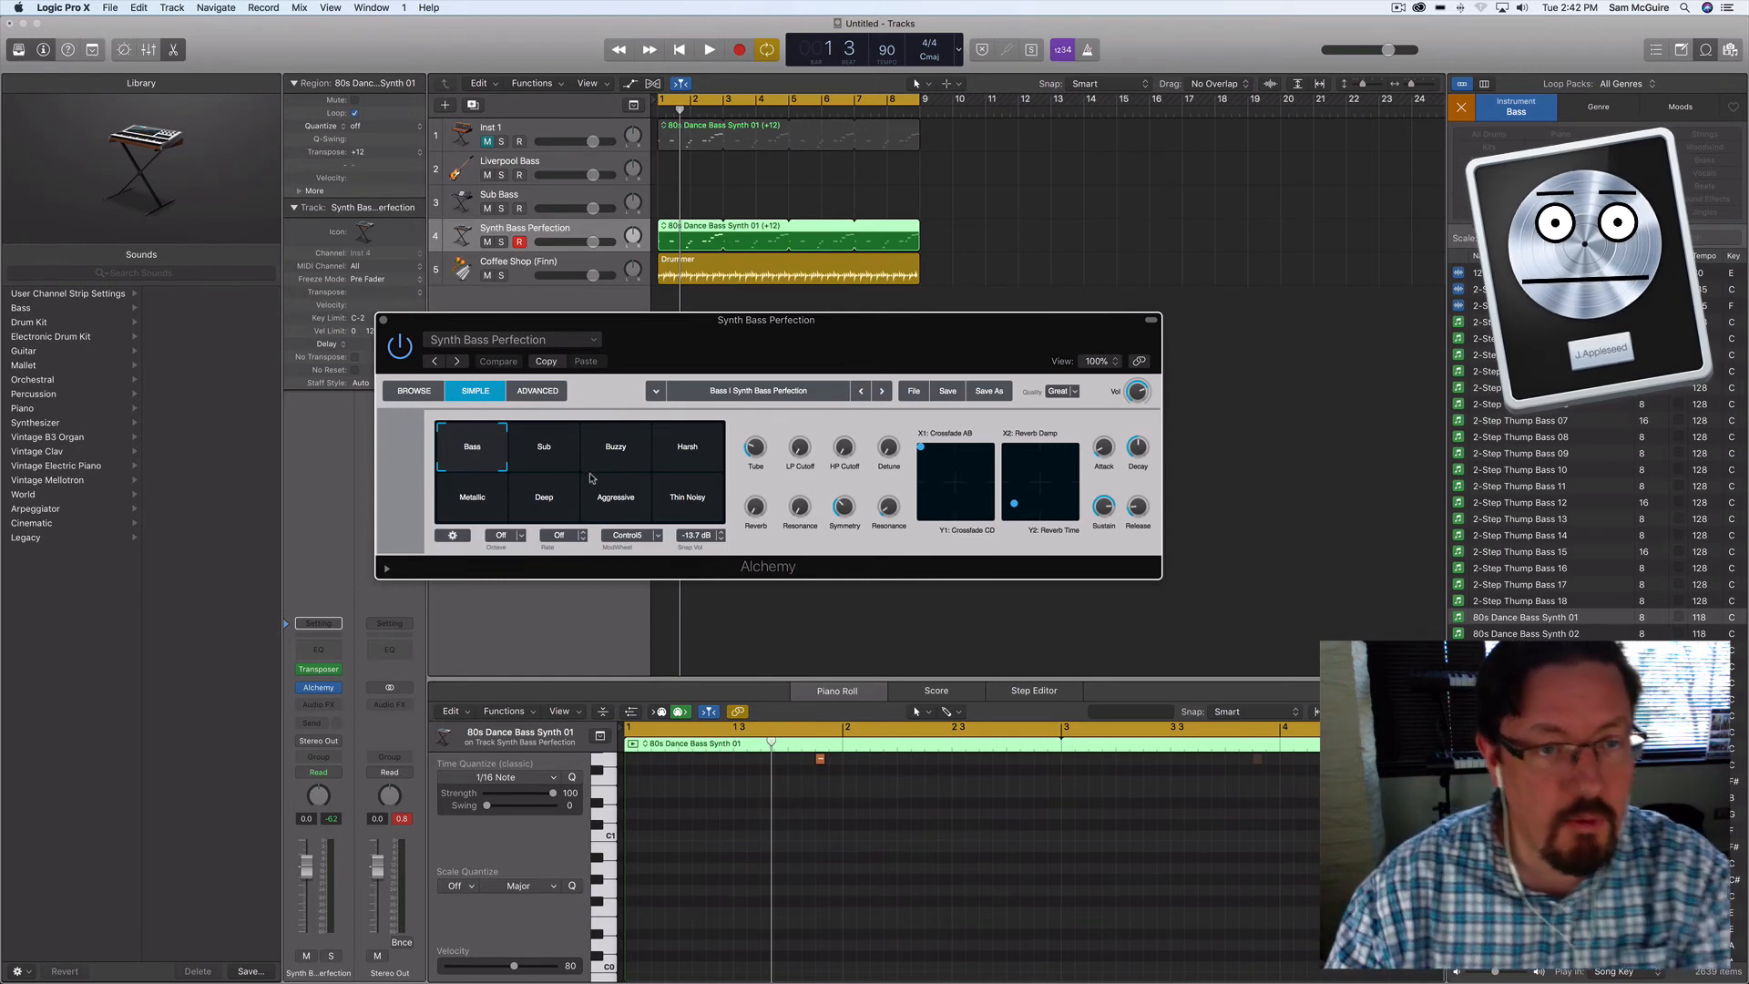
Audition the loop while morphing Alchemy's sound from the Bass snapshot to Metallic and back to Bass
key("space")
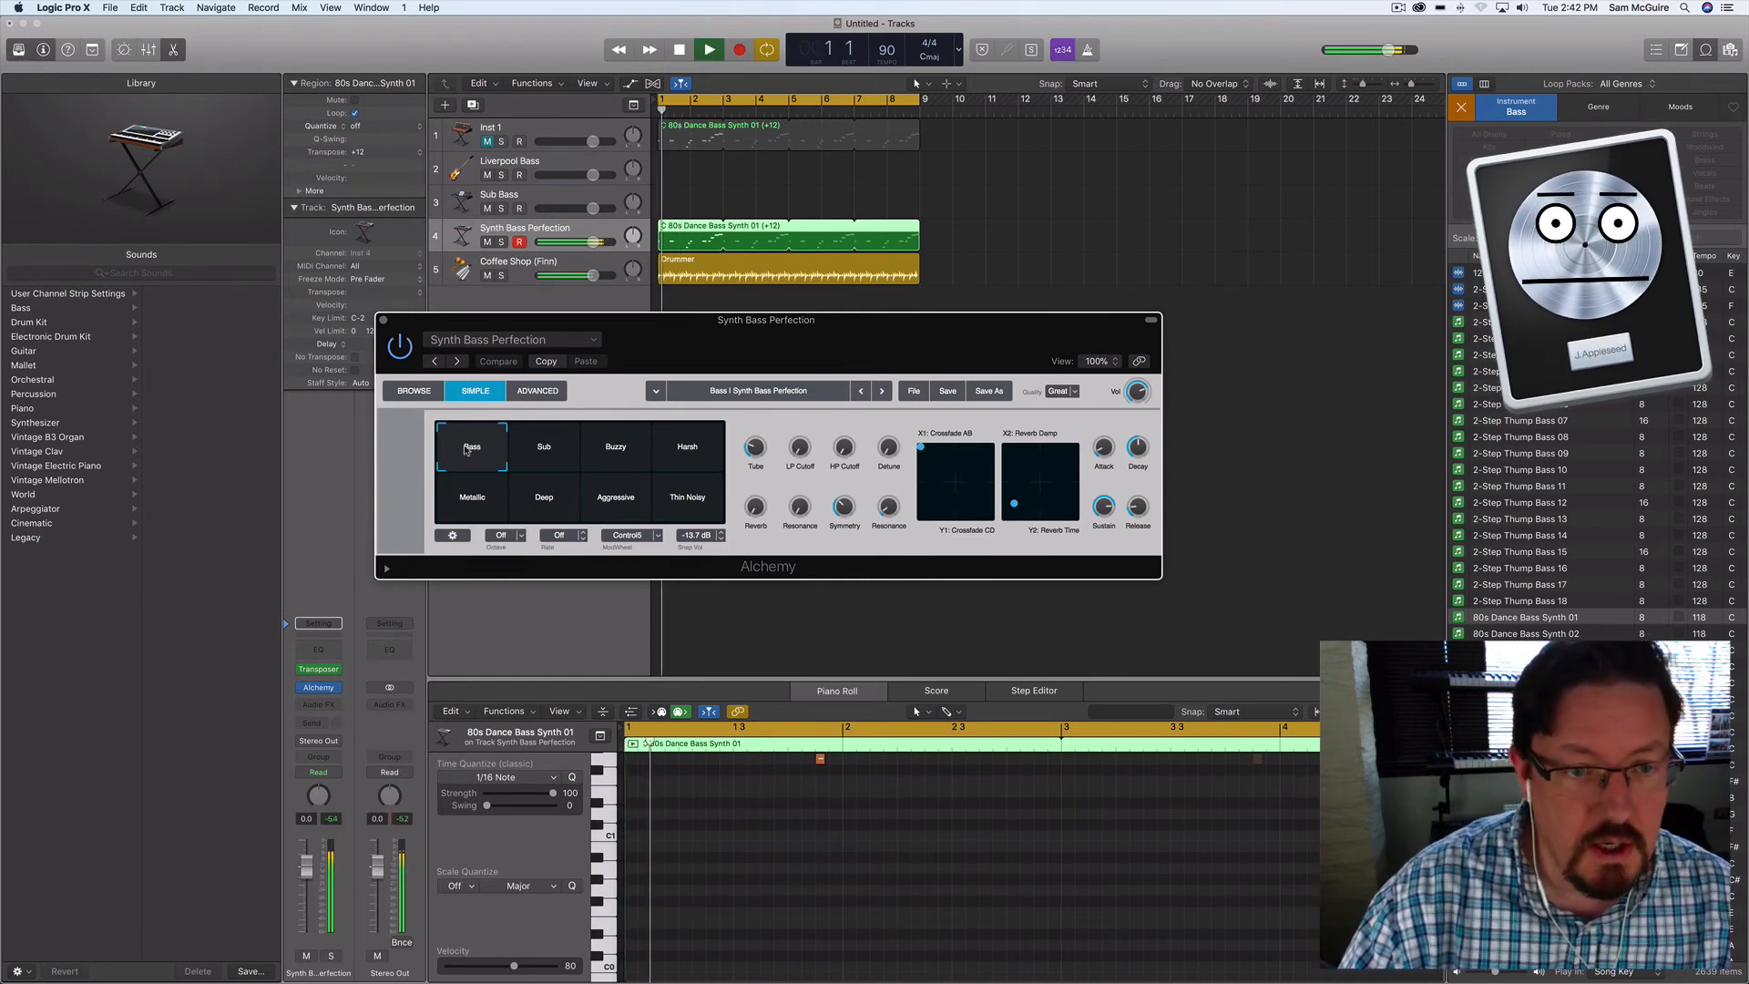
left_click_drag(474, 448, 466, 534)
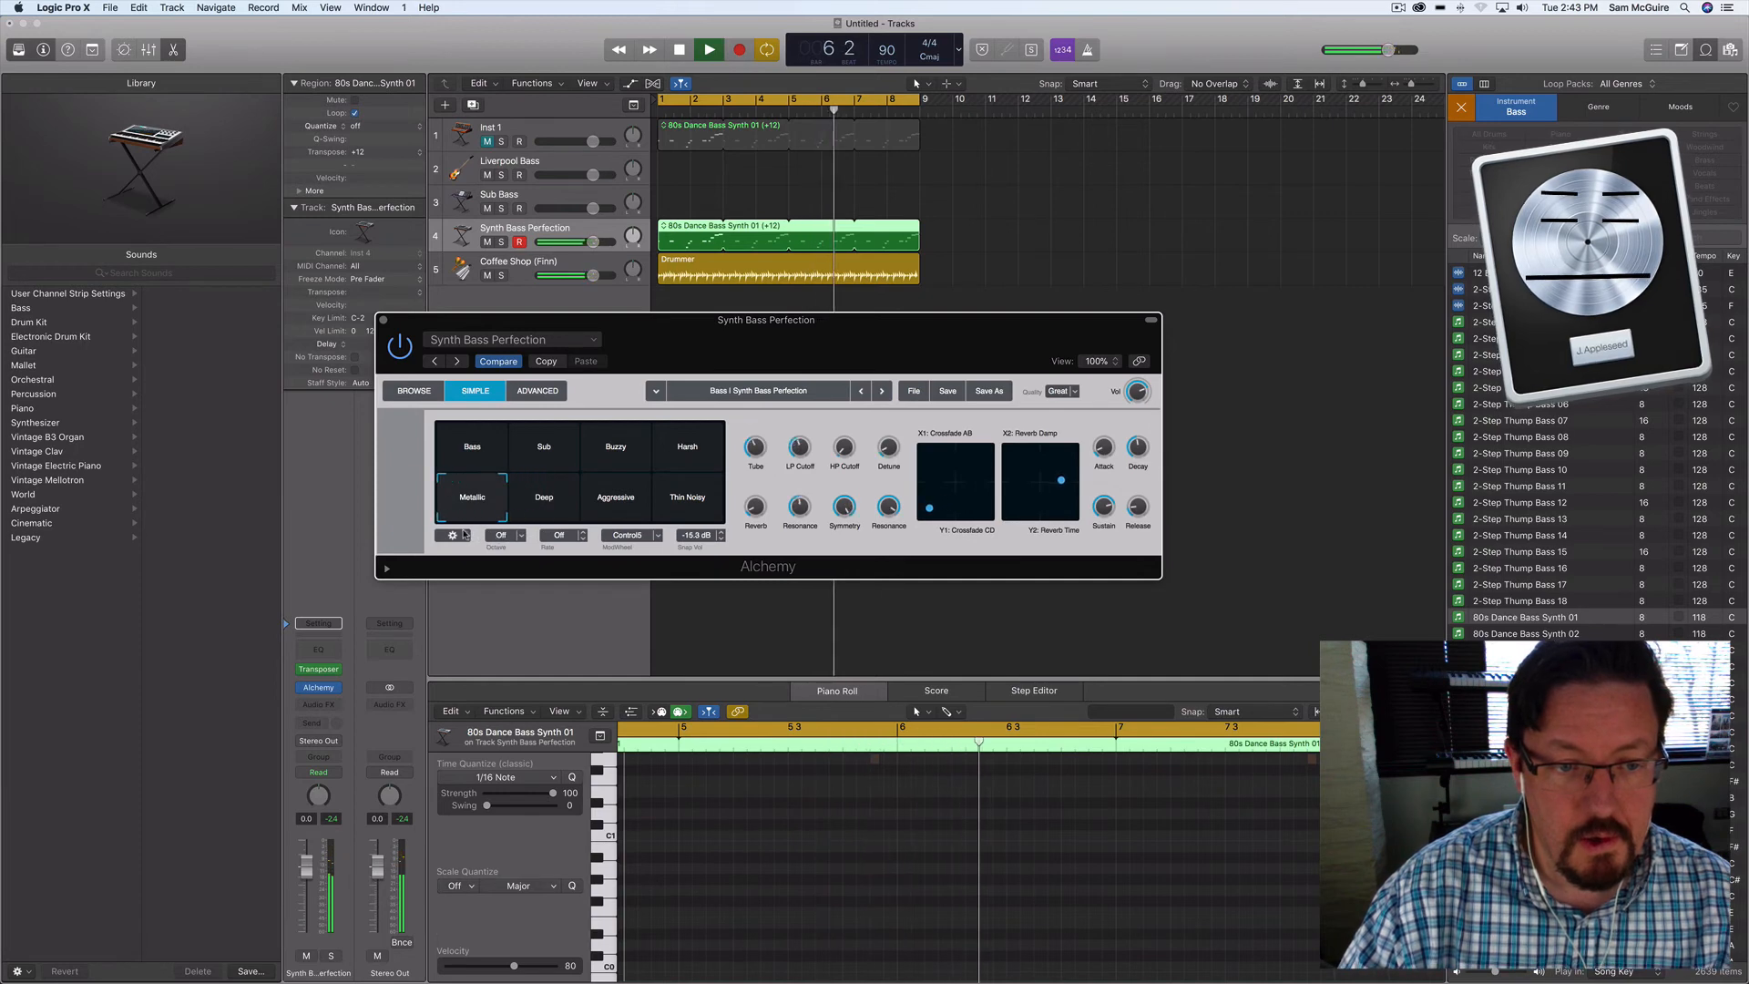
left_click_drag(466, 534, 477, 401)
key("space")
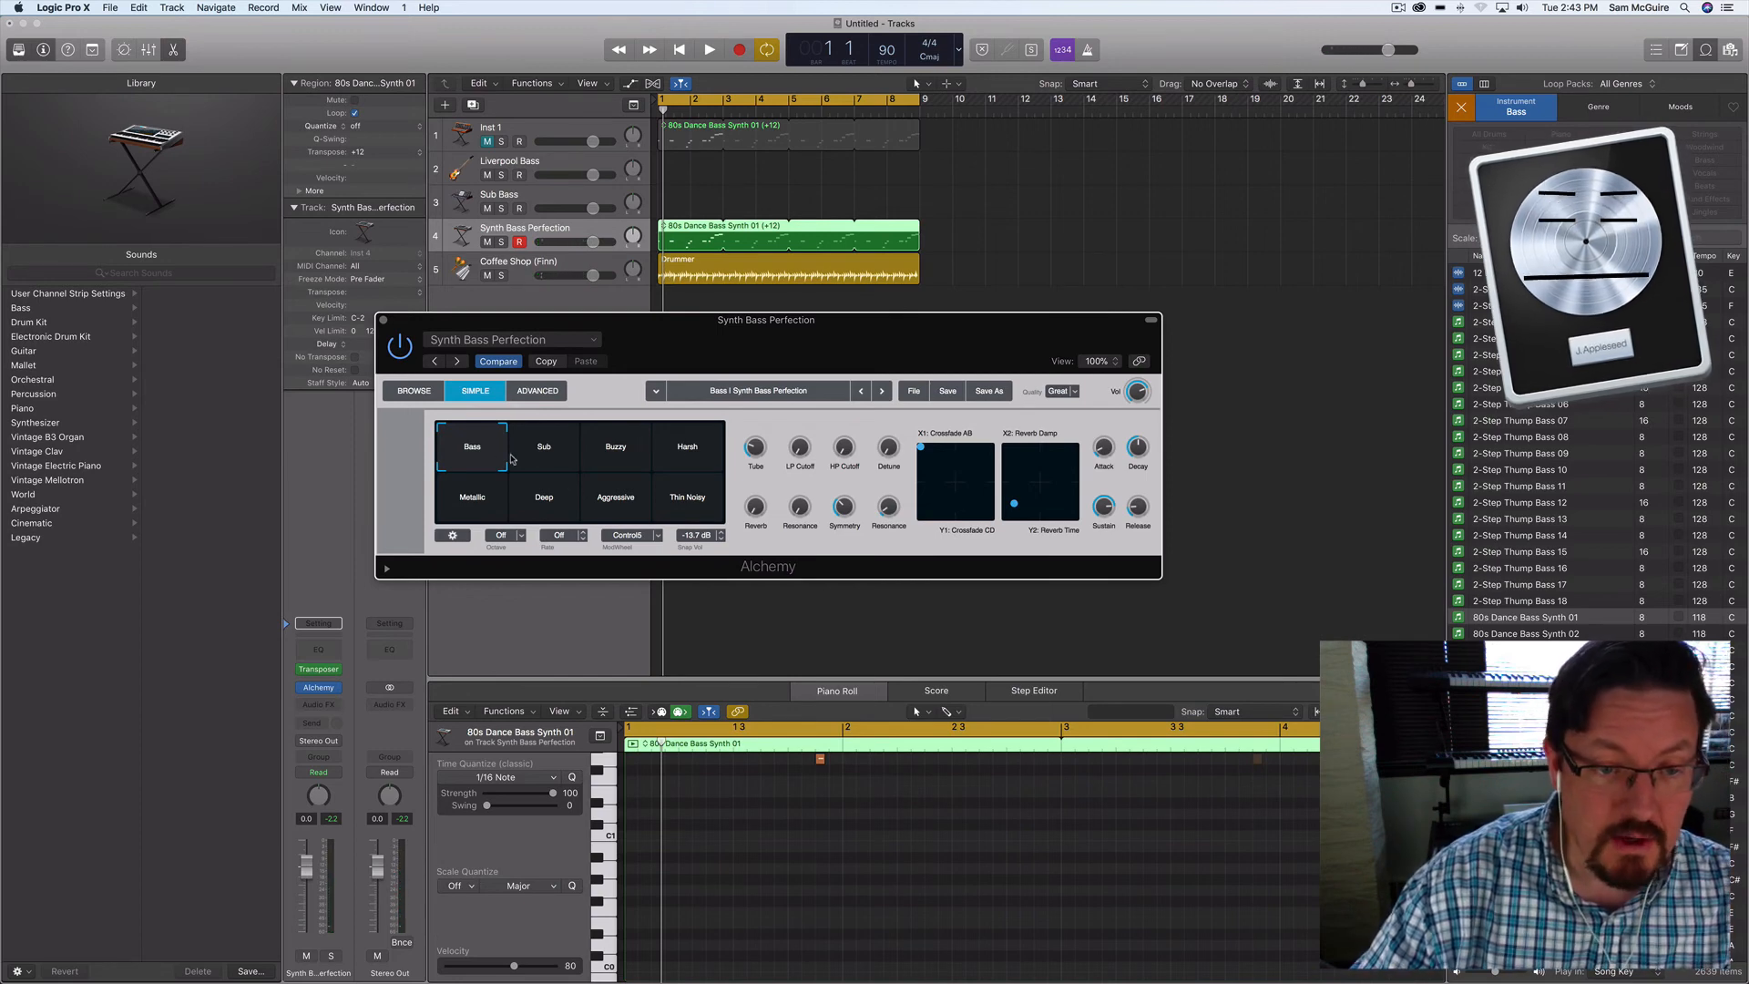
Explore Alchemy's transform pad with playback stopped, moving from Bass to the Thin Noisy snapshot and returning to Bass
left_click_drag(474, 450, 452, 412)
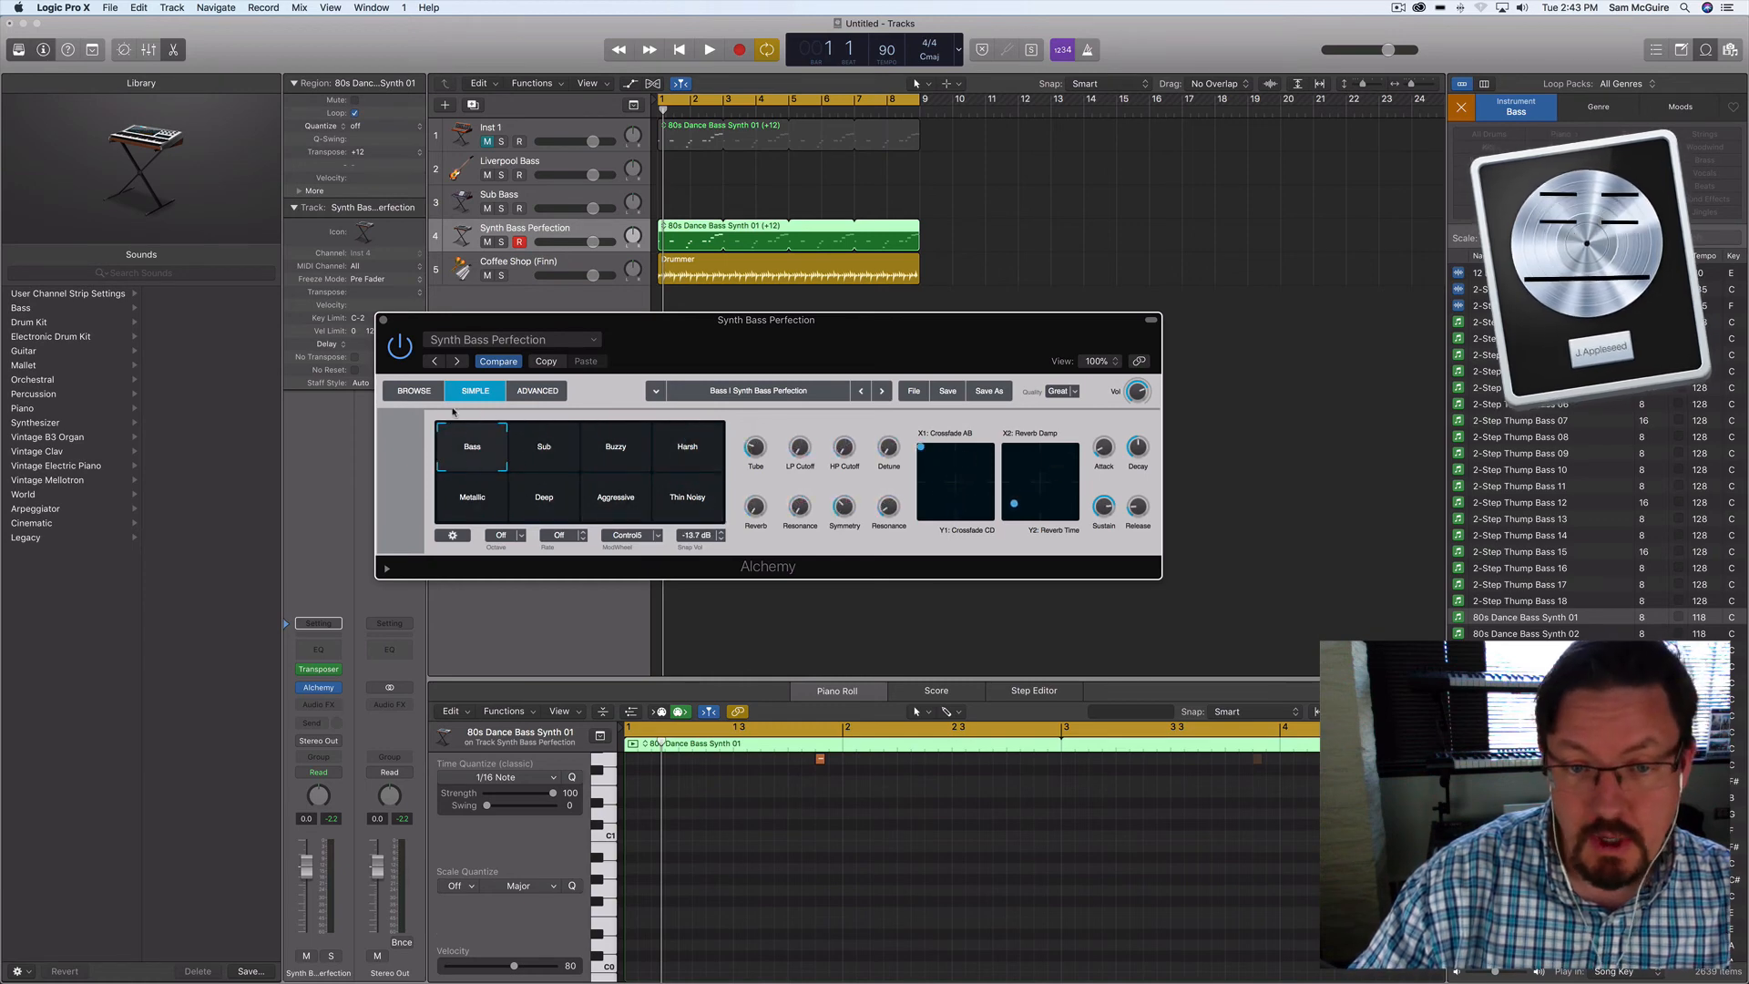
left_click(690, 501)
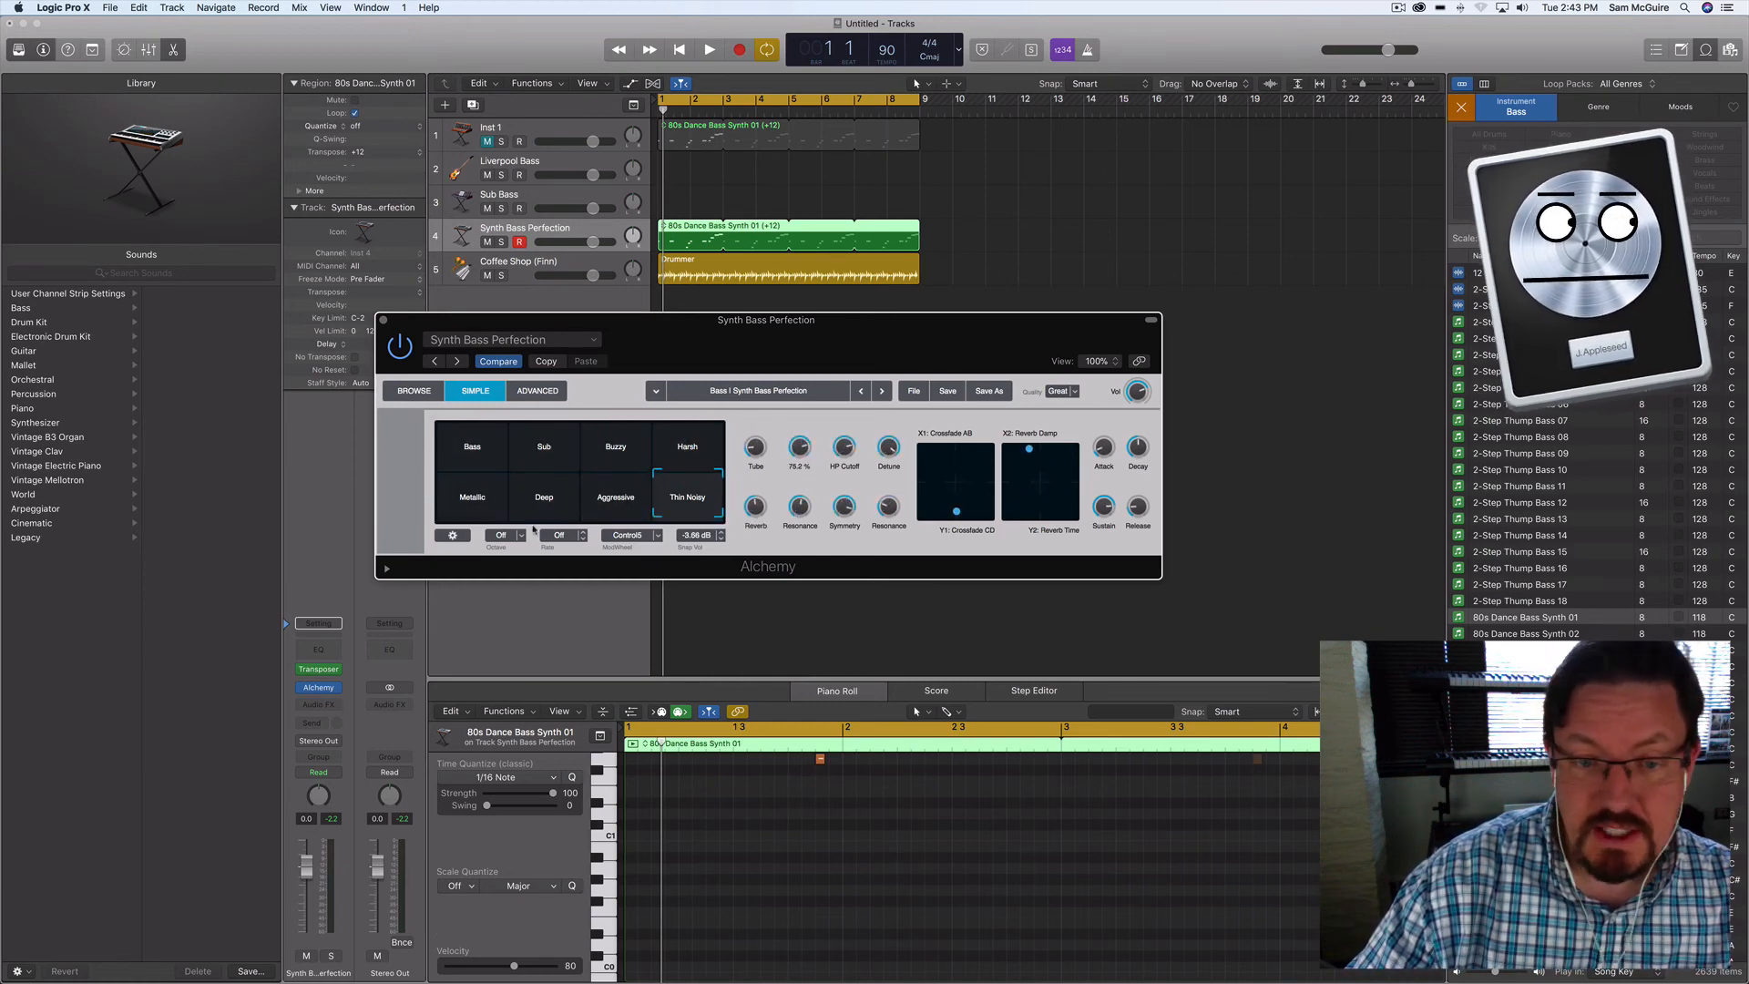
left_click_drag(698, 507, 700, 489)
left_click_drag(554, 435, 466, 443)
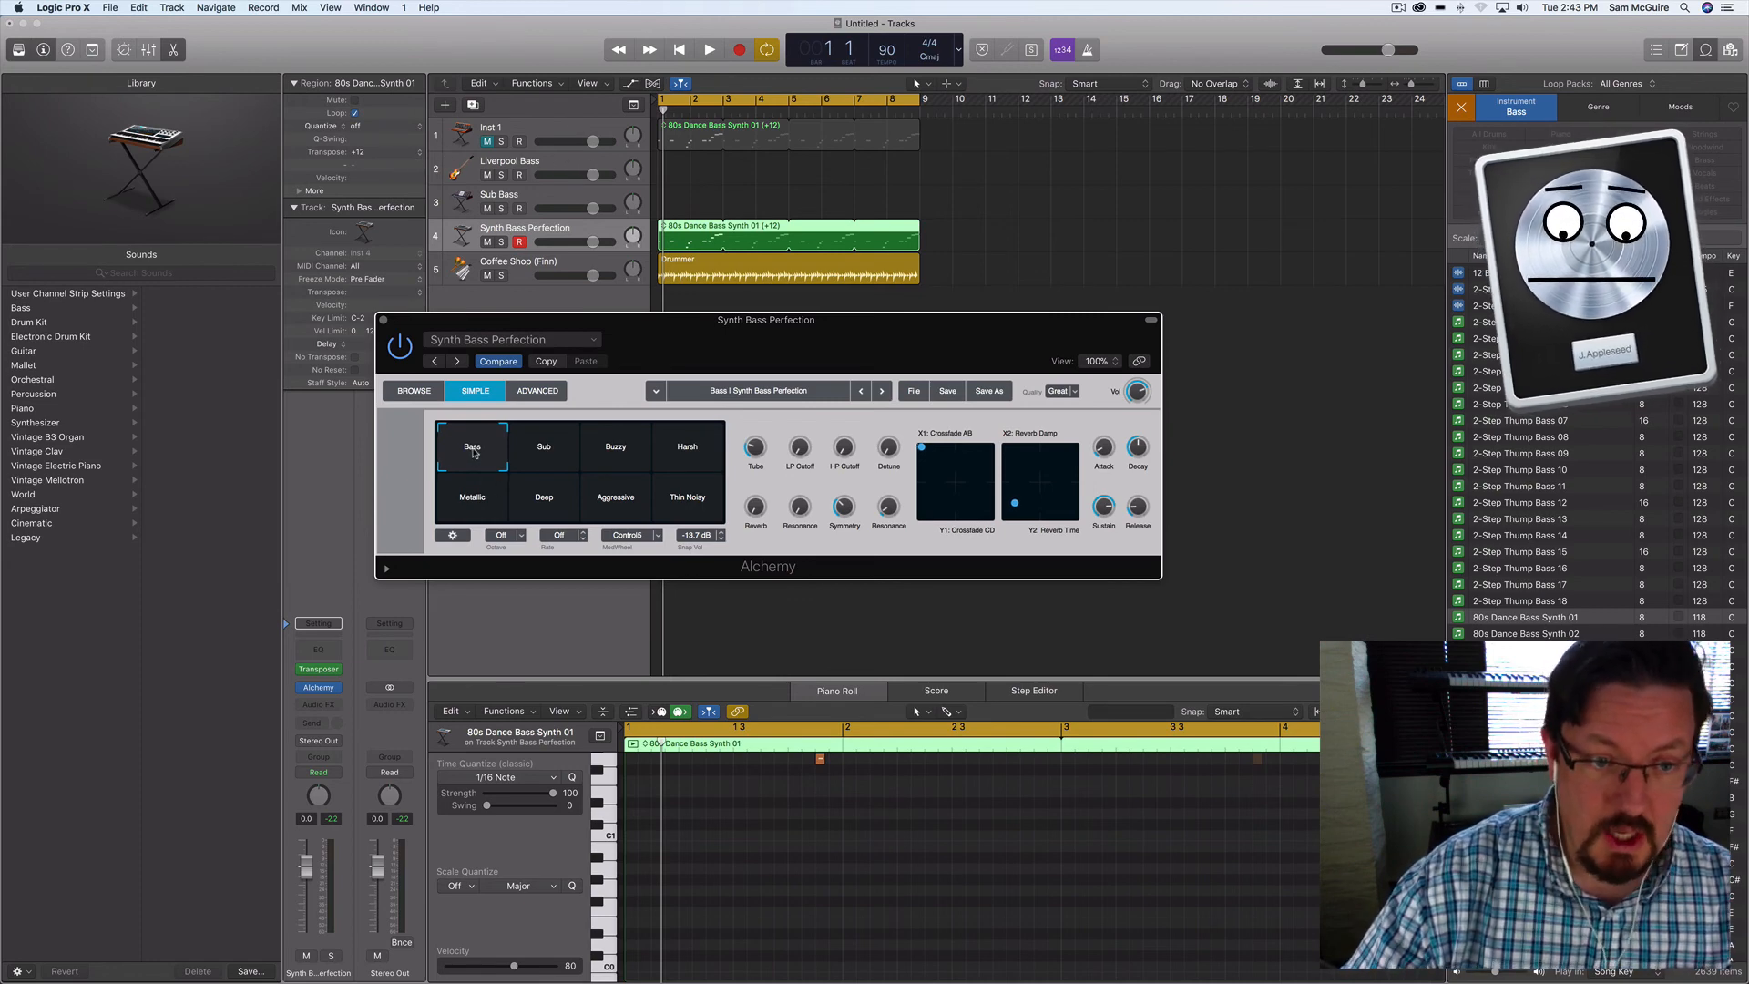
left_click_drag(475, 455, 298, 392)
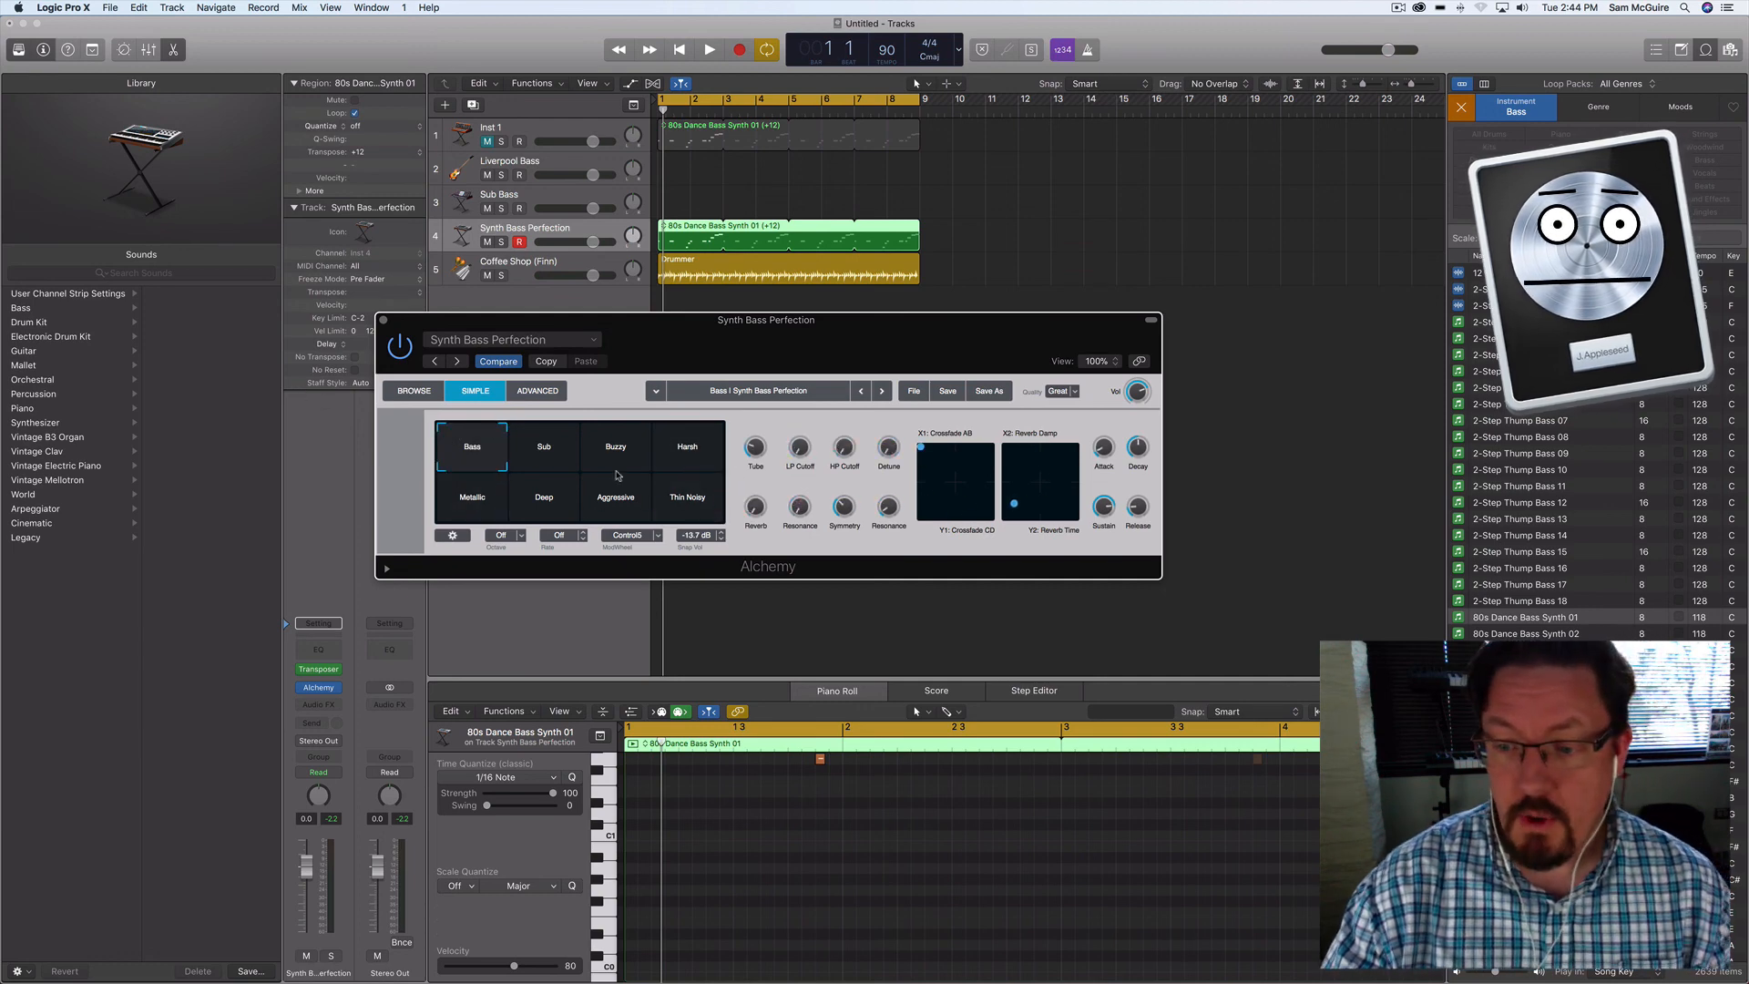